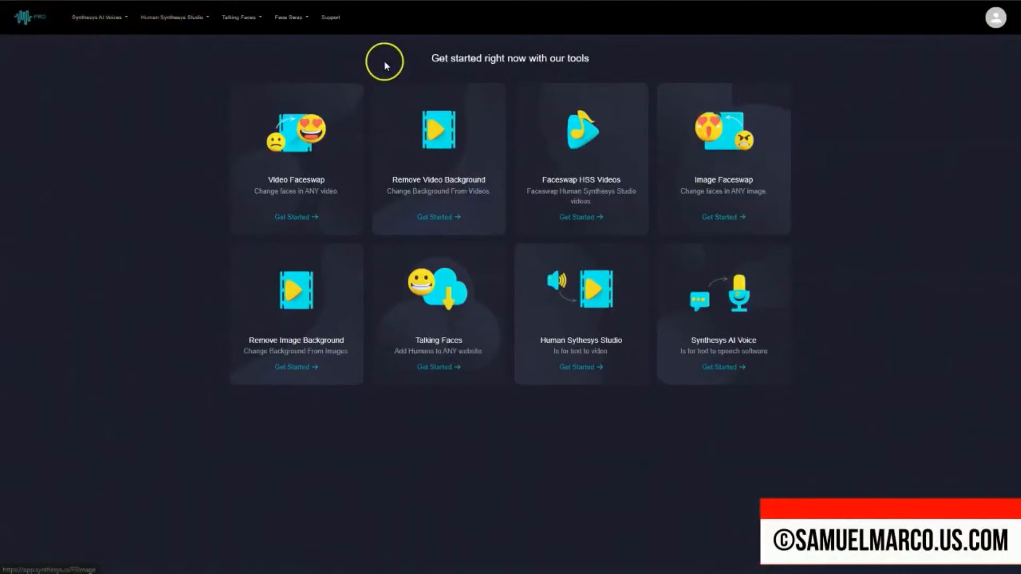
# Step: Open the Image Faceswap tool and title the face swap image "Image FS Demo 3"
pyautogui.click(294, 21)
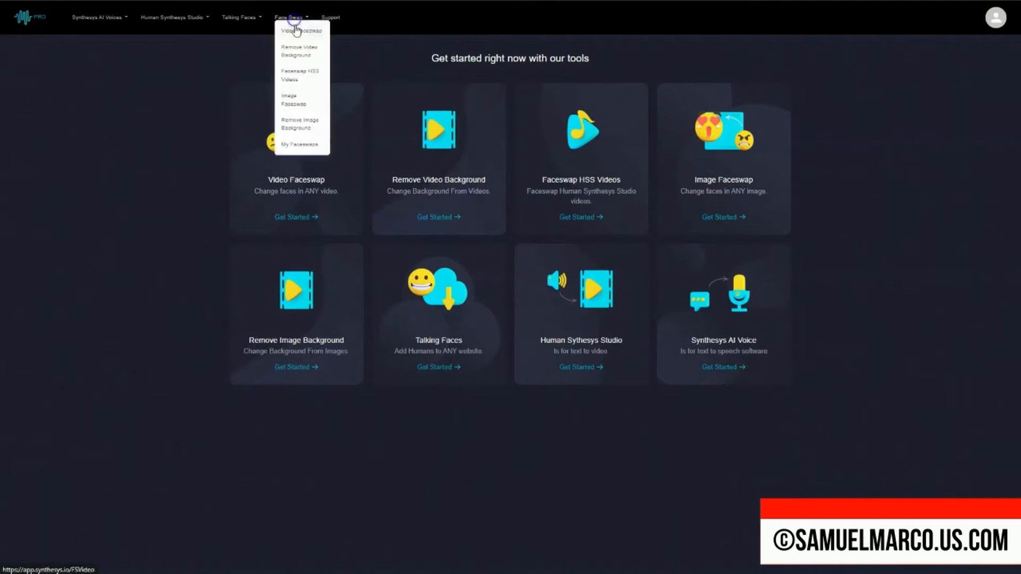
pyautogui.click(298, 105)
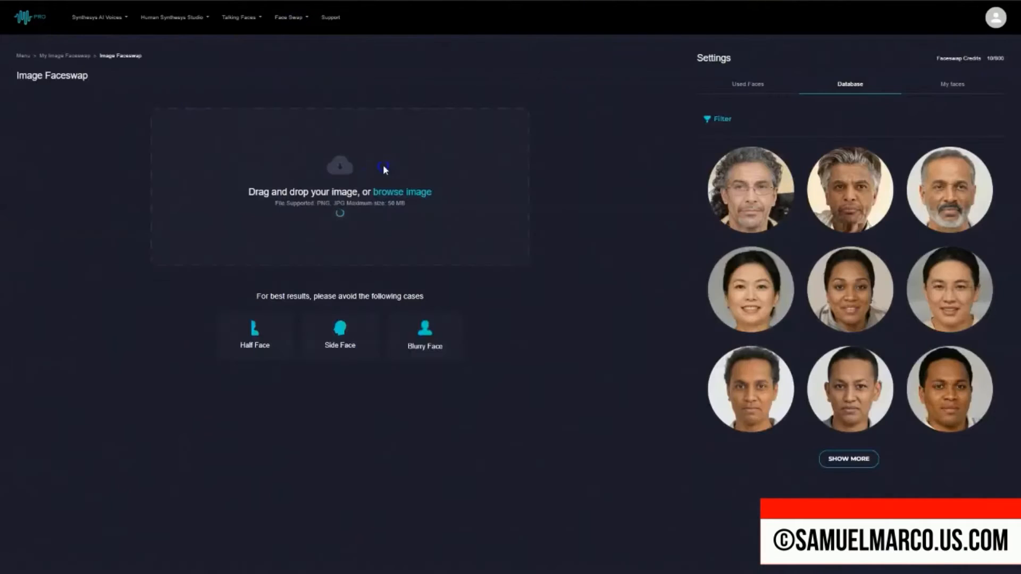
pyautogui.click(101, 316)
pyautogui.write('Image FS Demo')
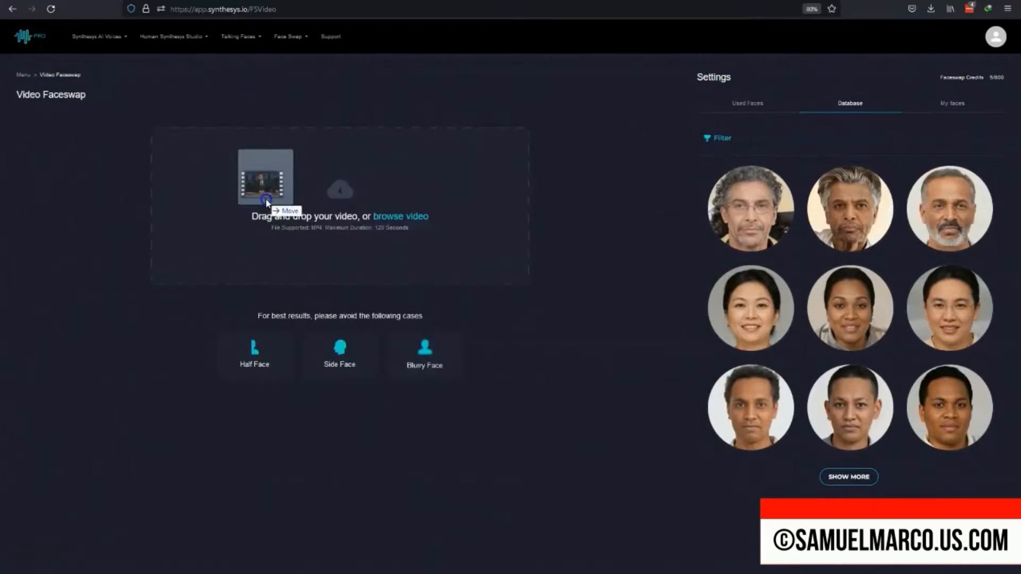
# Step: Add the talk-show clip to Video Faceswap and title it "Video Faceswap Demo 2"
pyautogui.moveTo(255, 201); pyautogui.dragTo(272, 204)
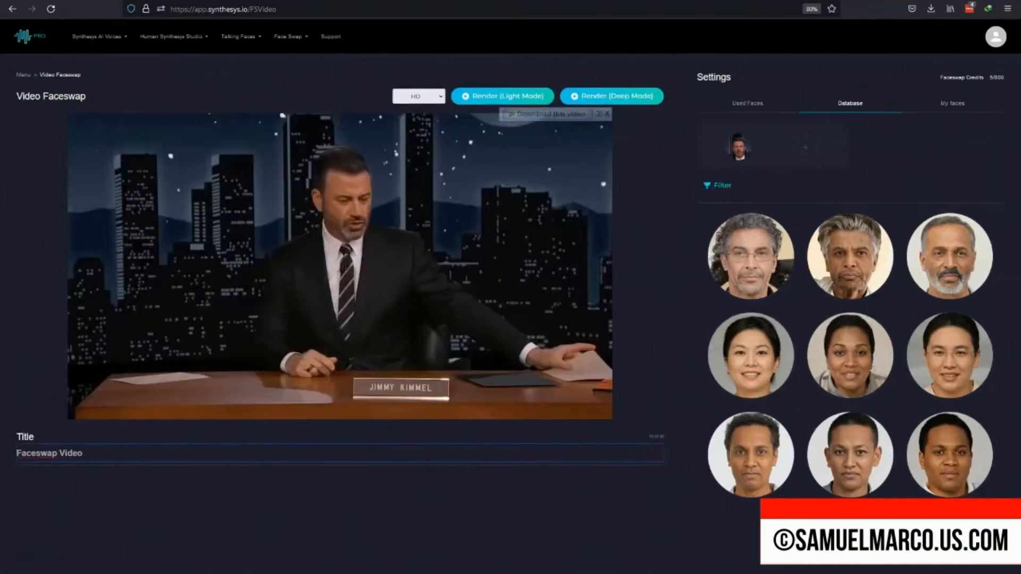
pyautogui.write('Fa')
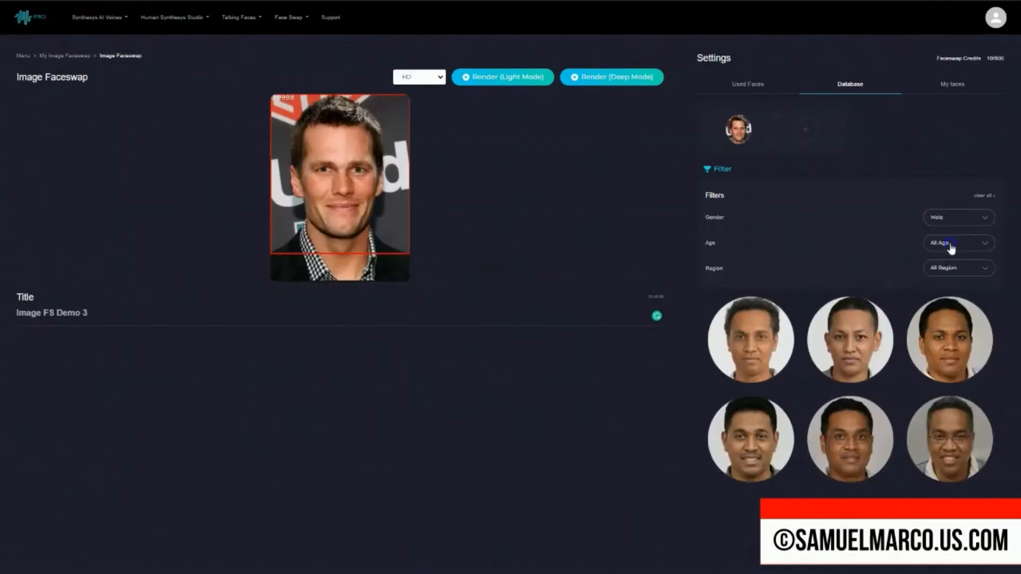
# Step: Check the used faces, then assign a man's face from the database to the talk-show host's detected face
pyautogui.click(951, 244)
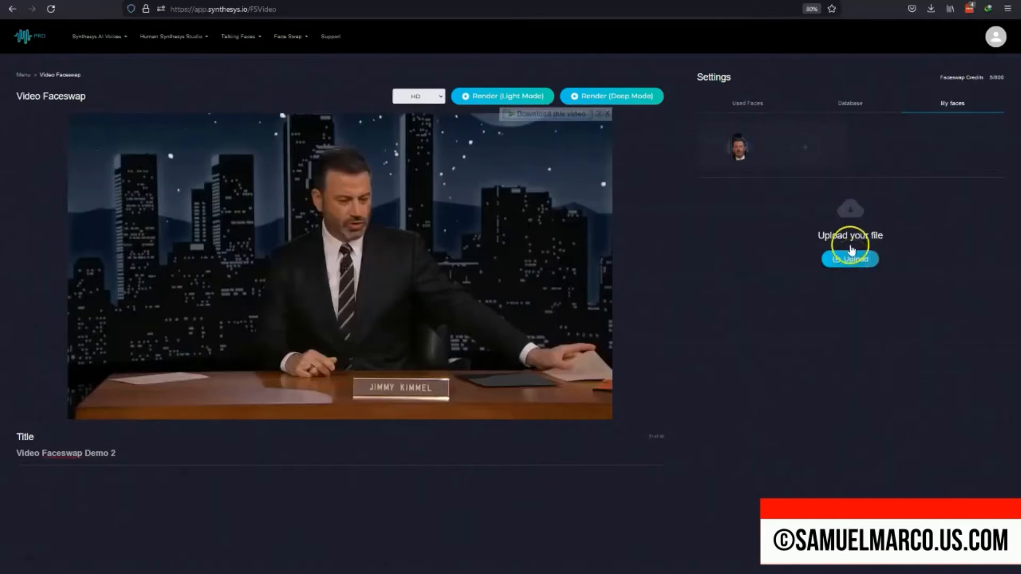
pyautogui.click(757, 110)
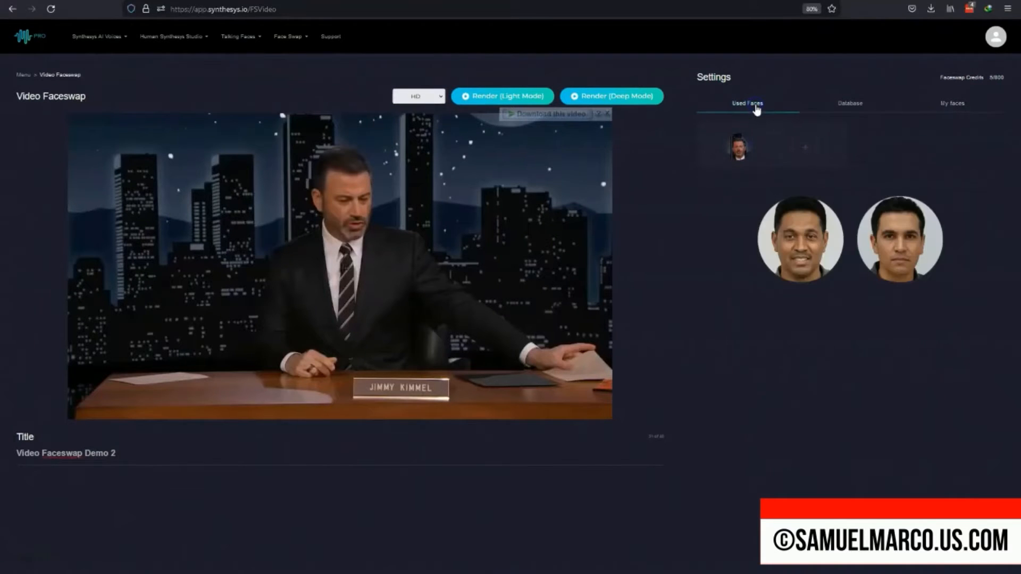
pyautogui.click(850, 103)
pyautogui.click(946, 244)
pyautogui.click(739, 148)
pyautogui.click(803, 152)
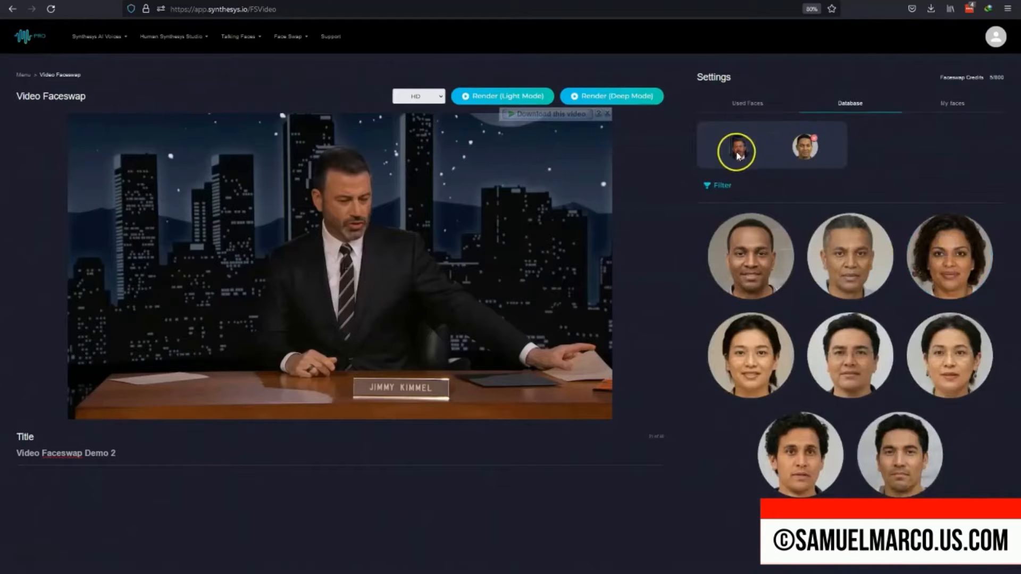
# Step: Choose the output quality for the talk-show video and render the faceswap in Deep Mode
pyautogui.click(440, 97)
pyautogui.click(425, 114)
pyautogui.click(611, 96)
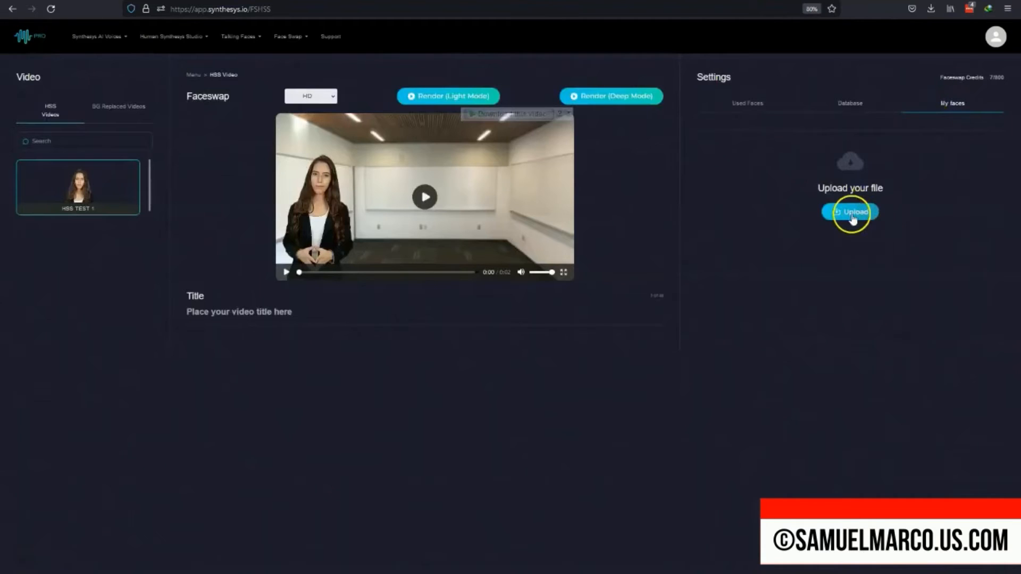
# Step: Show the database faces available for the HSS TEST 1 video
pyautogui.click(851, 104)
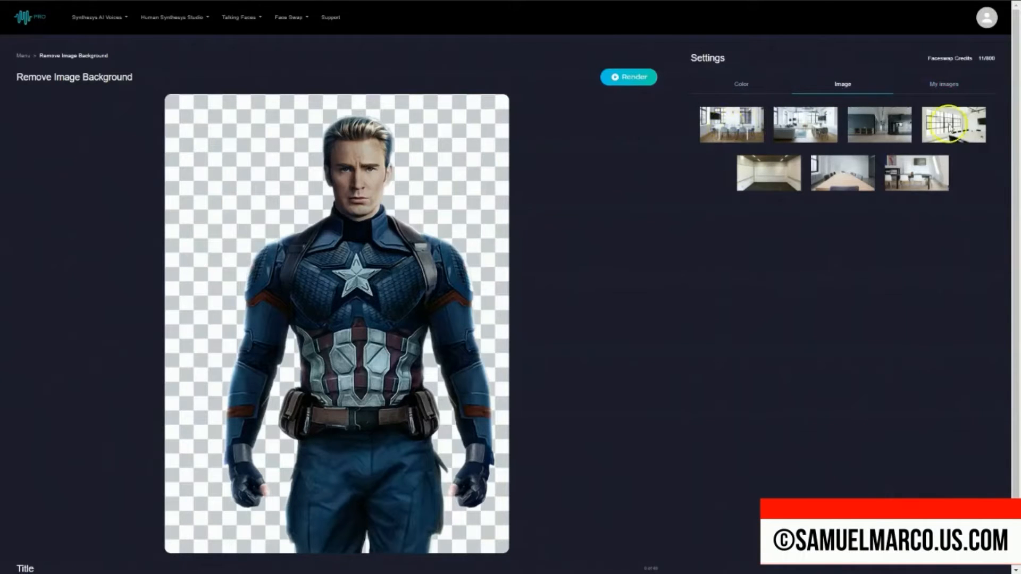
# Step: Try solid colours behind the superhero cutout, including a light green background
pyautogui.click(744, 88)
pyautogui.click(740, 177)
pyautogui.click(805, 175)
pyautogui.click(880, 126)
# Step: Try the conference table, bright office and empty room stock images as the superhero cutout's background
pyautogui.click(944, 84)
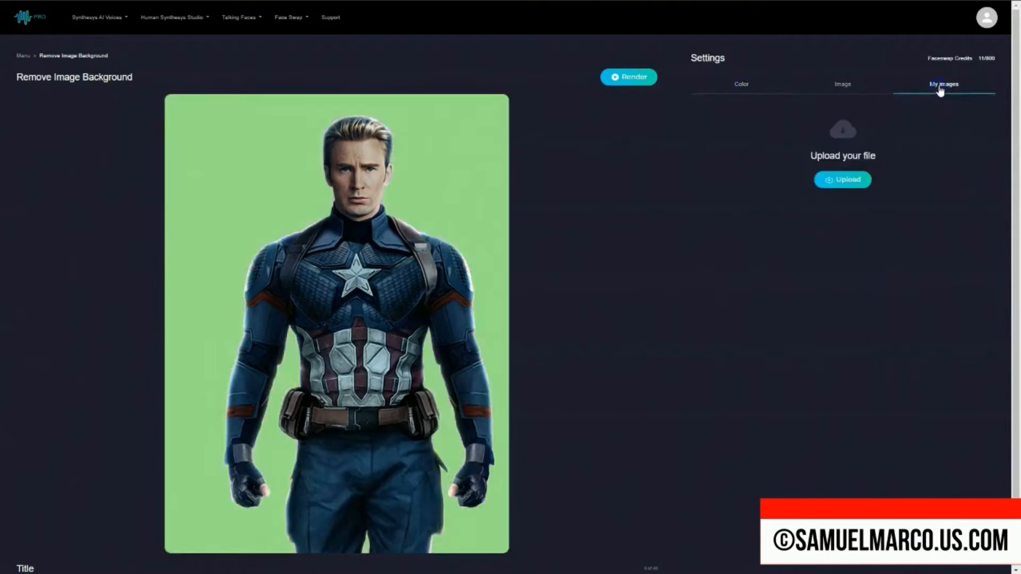
pyautogui.click(843, 85)
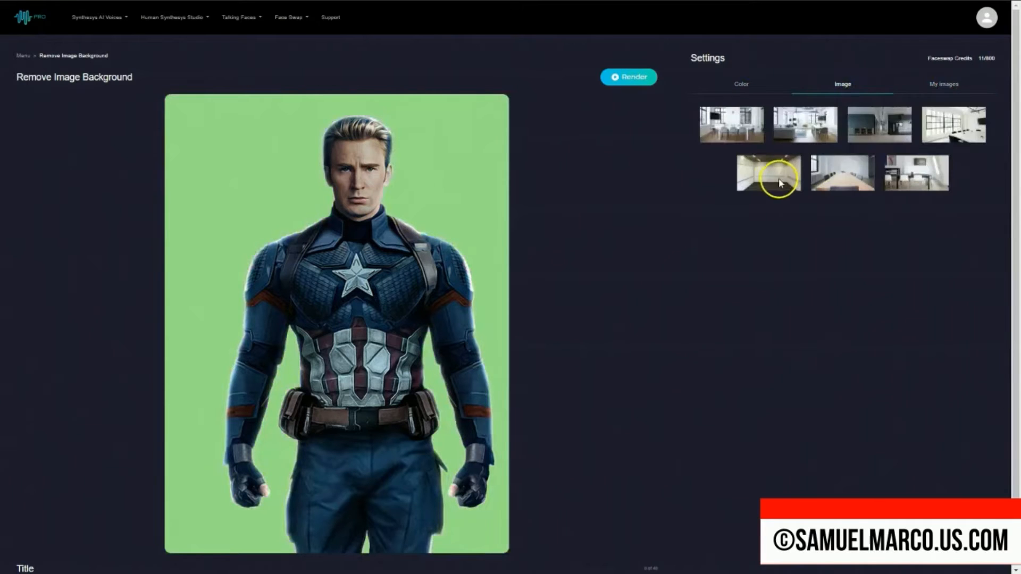
pyautogui.click(854, 183)
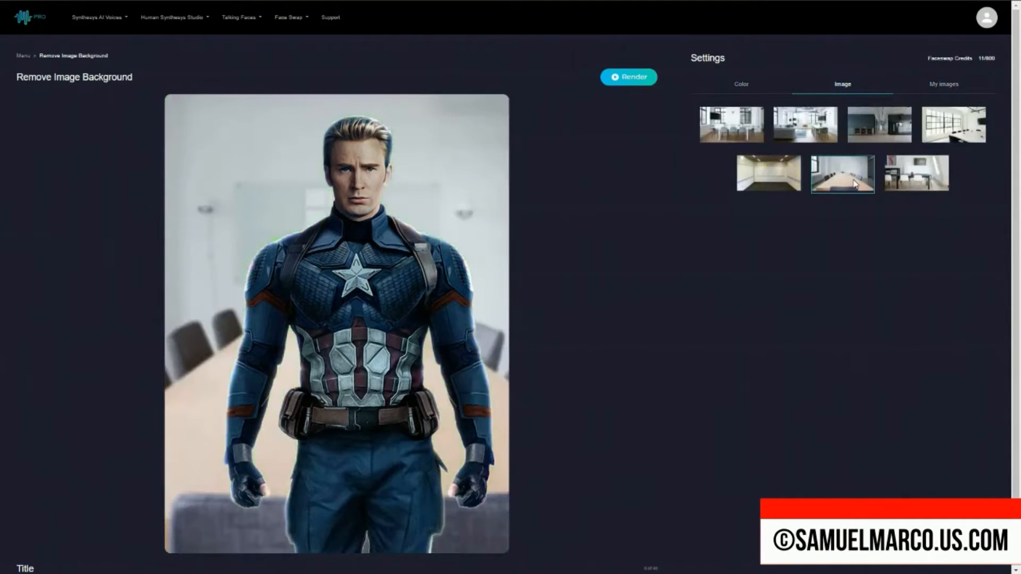
pyautogui.click(748, 129)
pyautogui.click(767, 186)
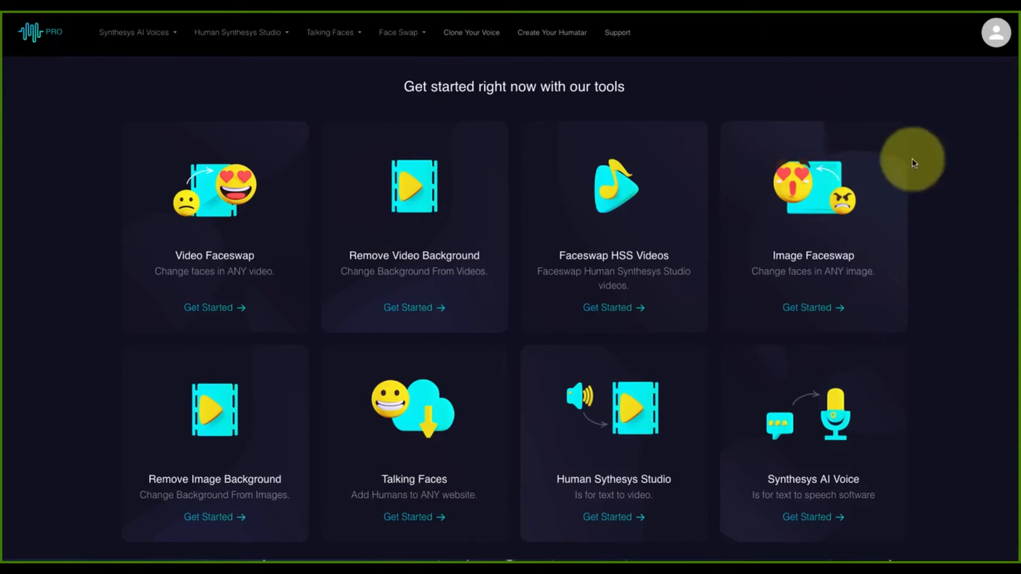
# Step: Open the Image Faceswap tool from the available face swap features
pyautogui.click(816, 172)
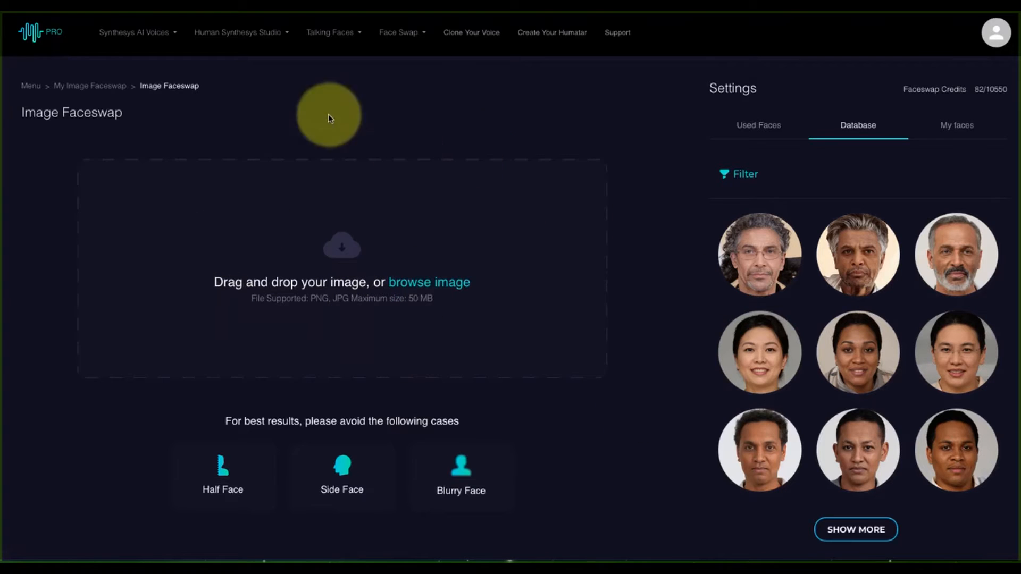
pyautogui.click(409, 37)
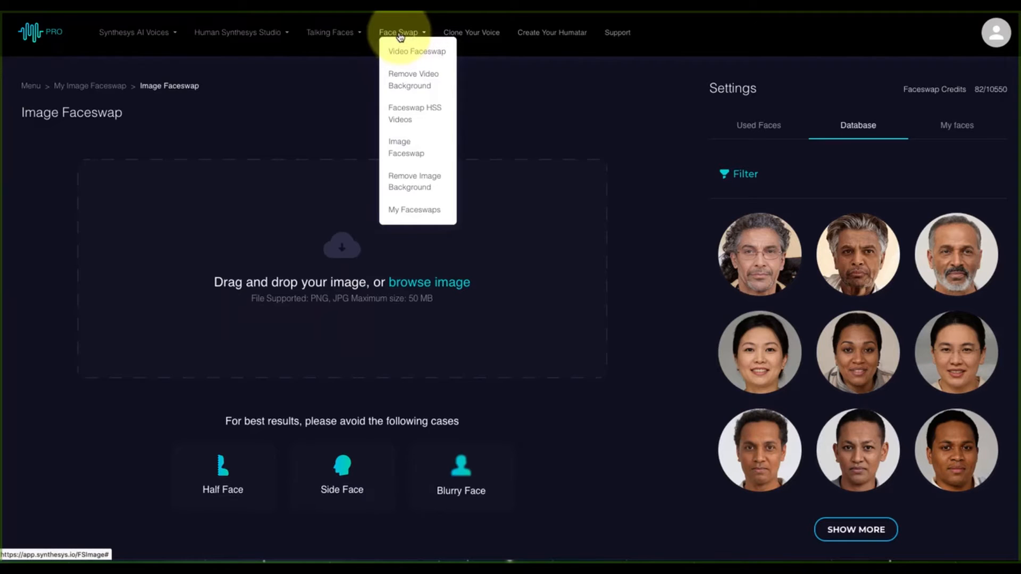
pyautogui.click(406, 154)
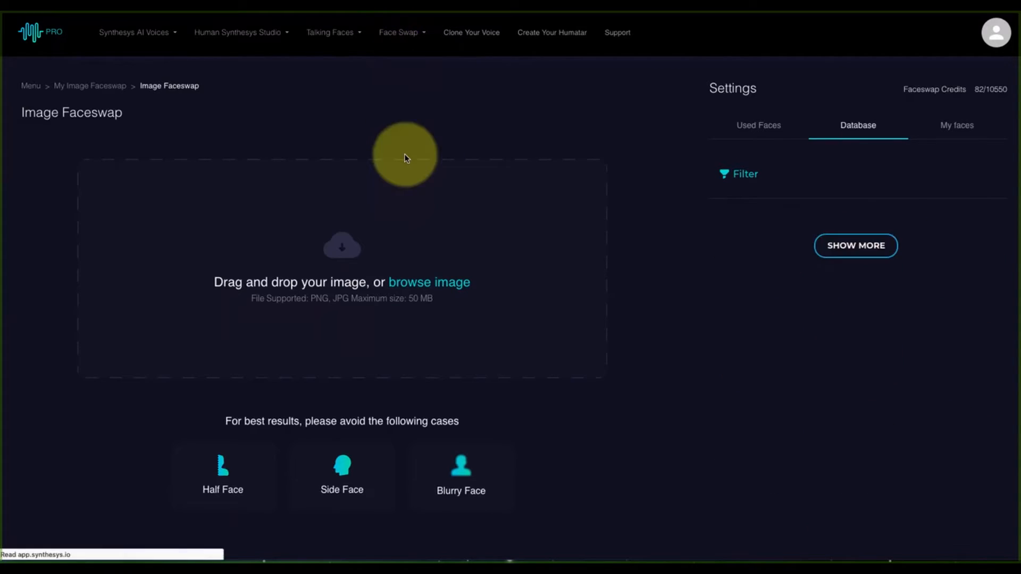
# Step: Upload whitemailorig.jpg from the FORDEMO folder on the desktop as the image for the face swap
pyautogui.click(425, 291)
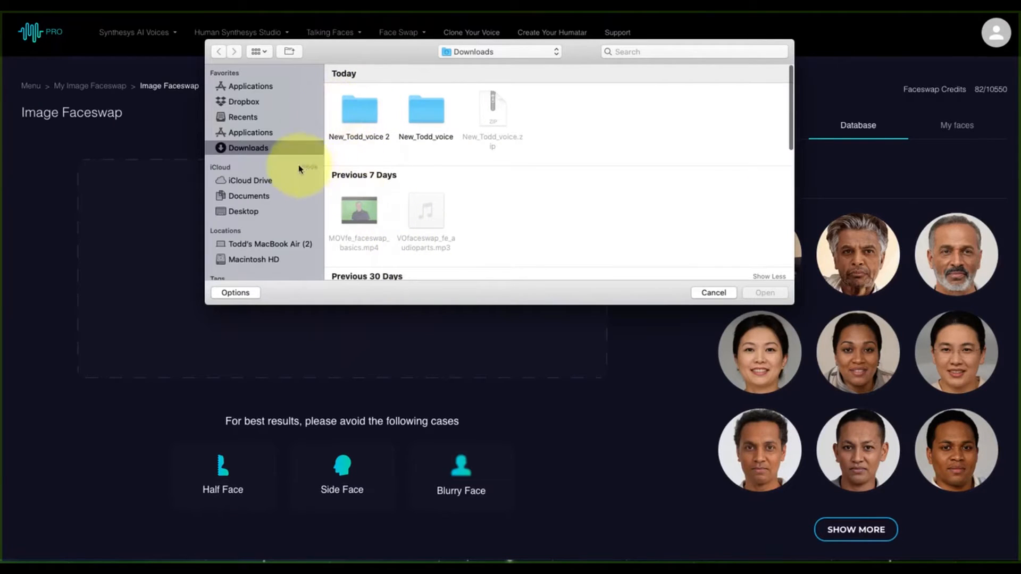
pyautogui.click(257, 210)
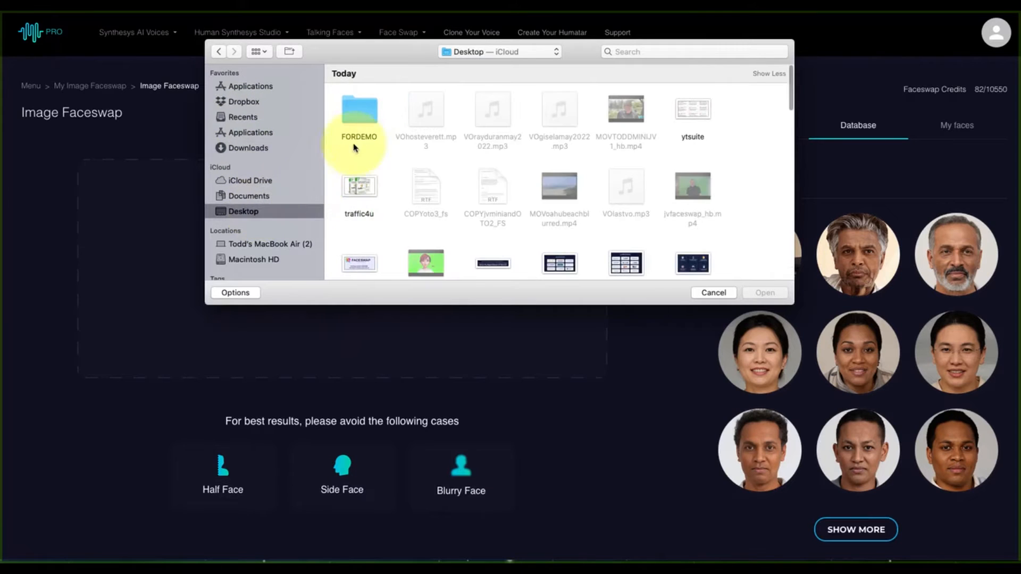
pyautogui.doubleClick(359, 113)
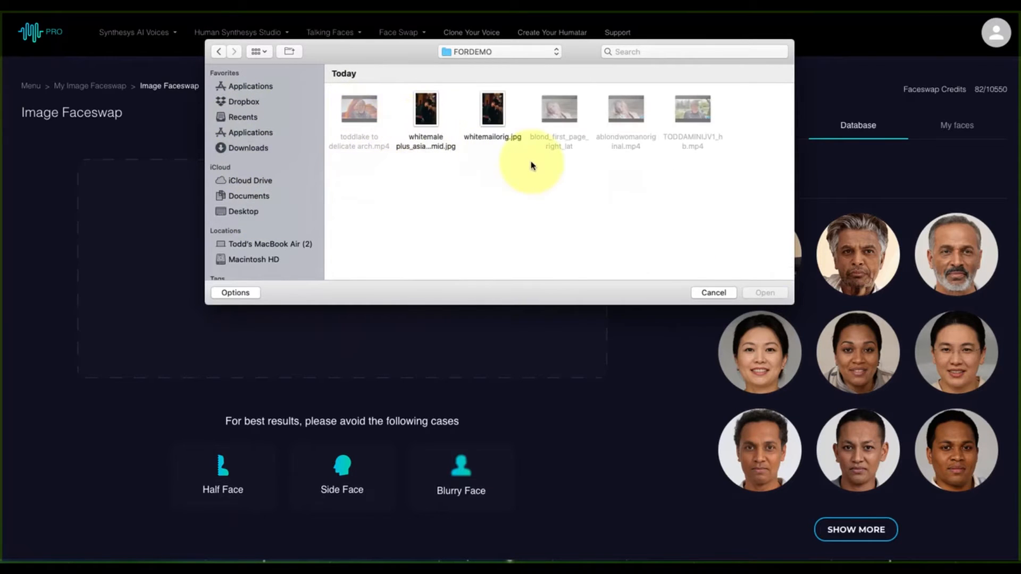
pyautogui.click(493, 124)
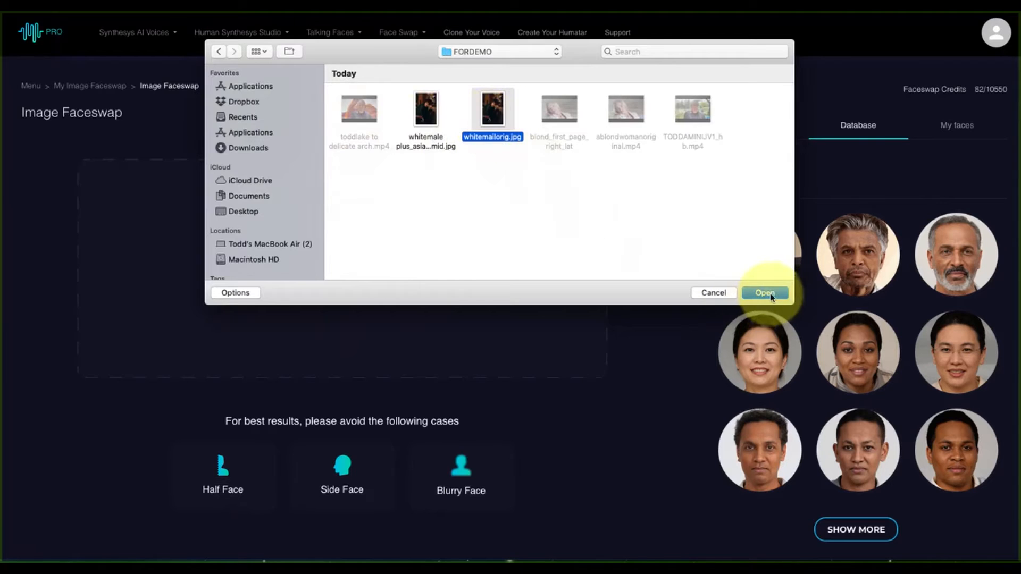
pyautogui.click(765, 293)
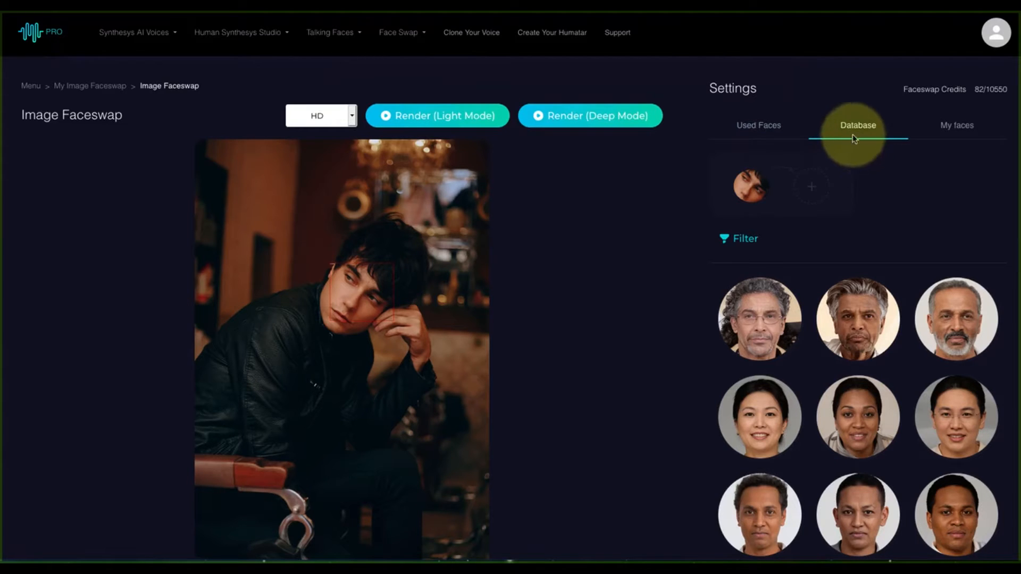
# Step: Filter the face database by gender Male, age Adult and region Asian
pyautogui.click(746, 241)
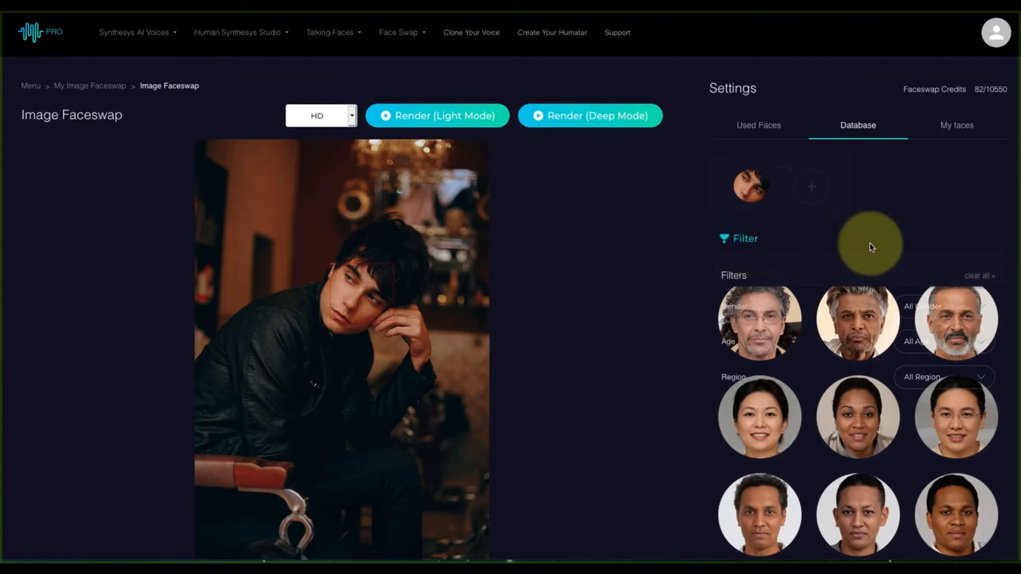
pyautogui.scroll(-3, 870, 242)
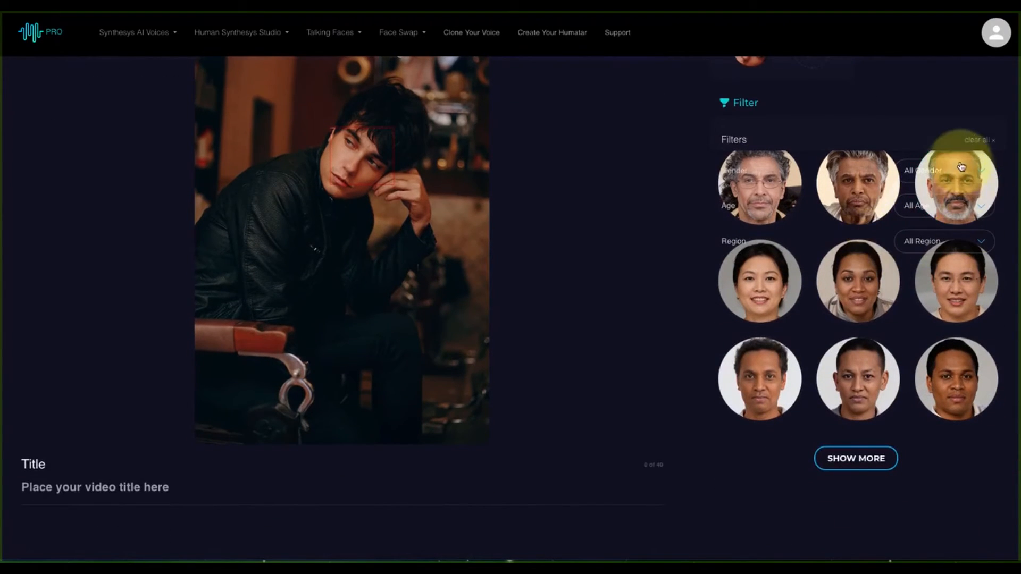
pyautogui.click(979, 171)
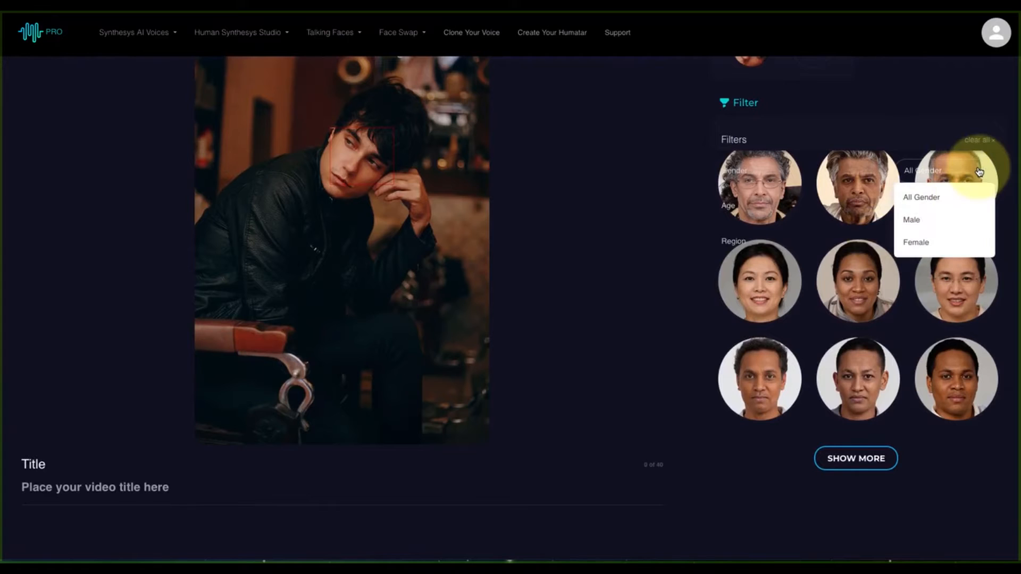
pyautogui.click(912, 228)
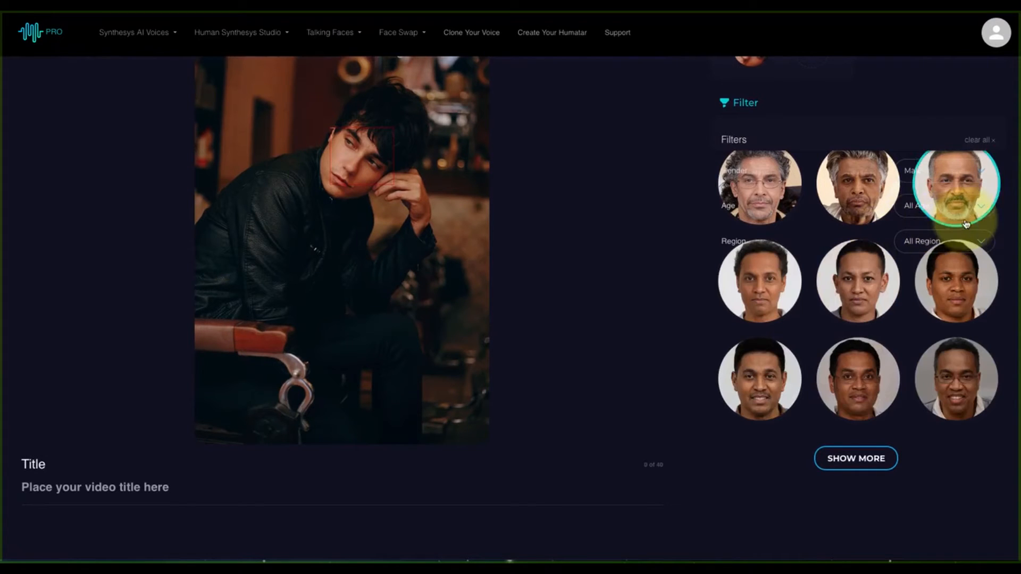
pyautogui.click(982, 212)
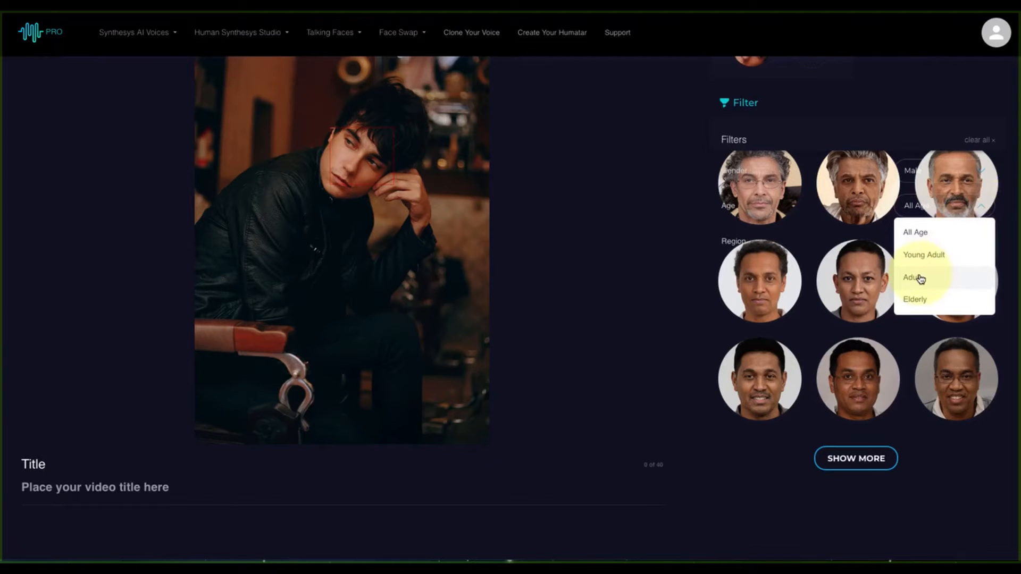
pyautogui.click(921, 278)
pyautogui.click(978, 248)
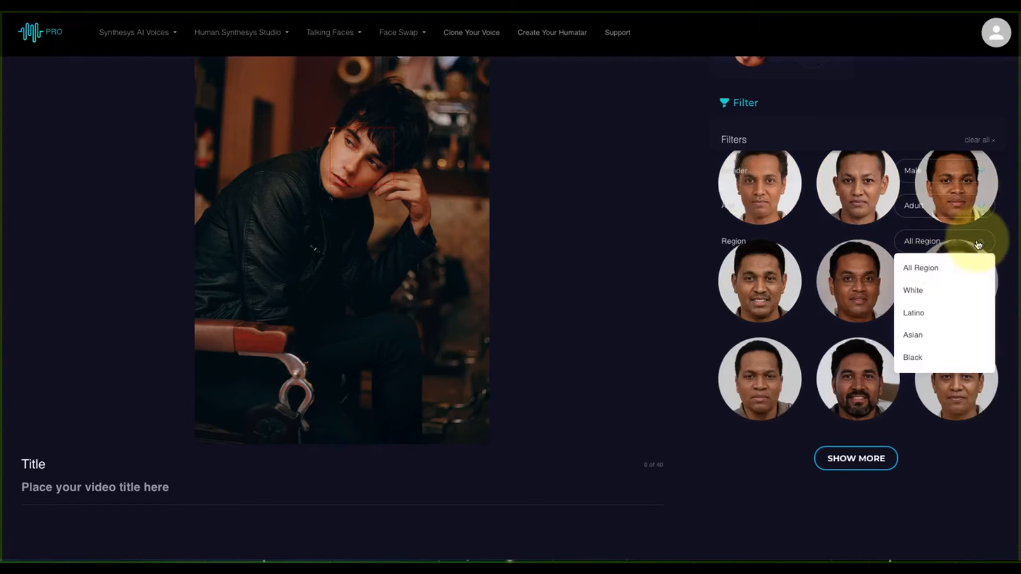
pyautogui.click(923, 336)
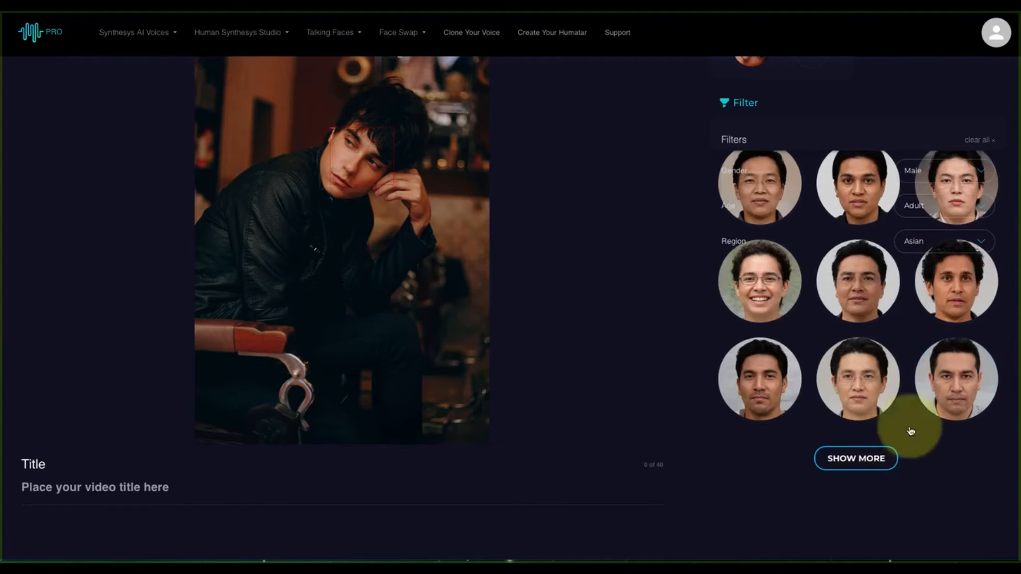
# Step: Load more matching database faces and select the man with thick dark hair as the replacement face
pyautogui.click(855, 464)
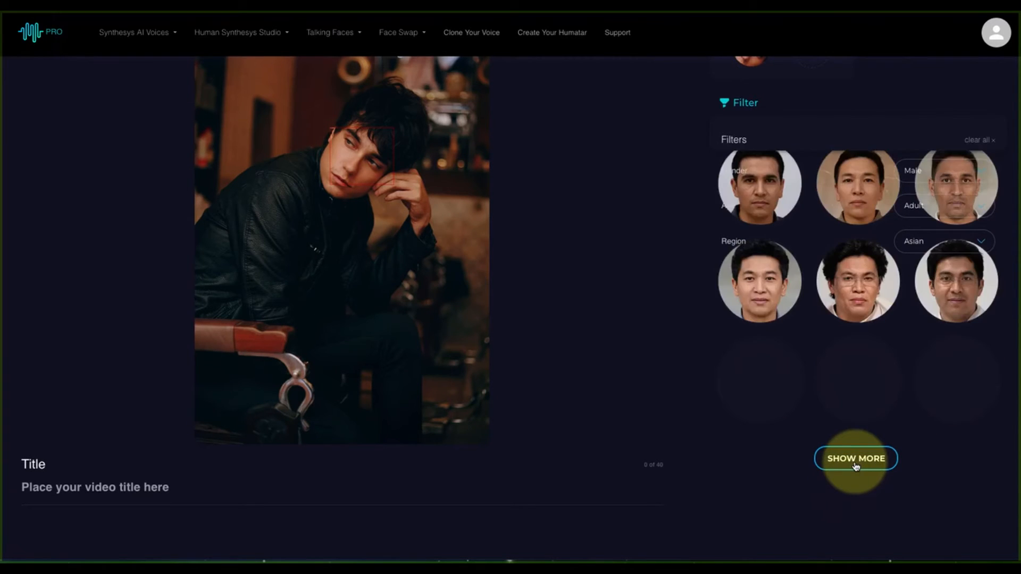
pyautogui.click(855, 464)
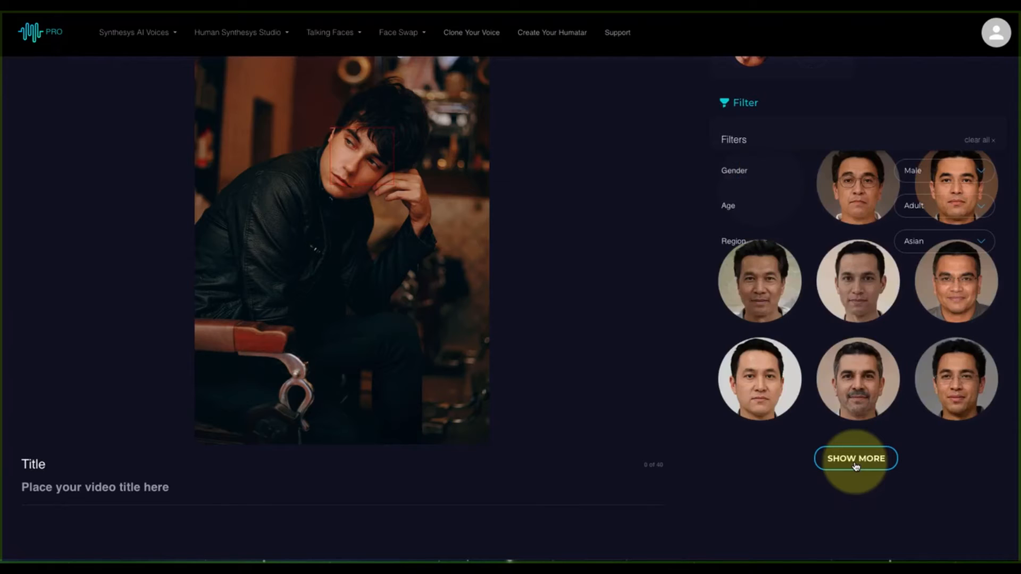
pyautogui.click(855, 464)
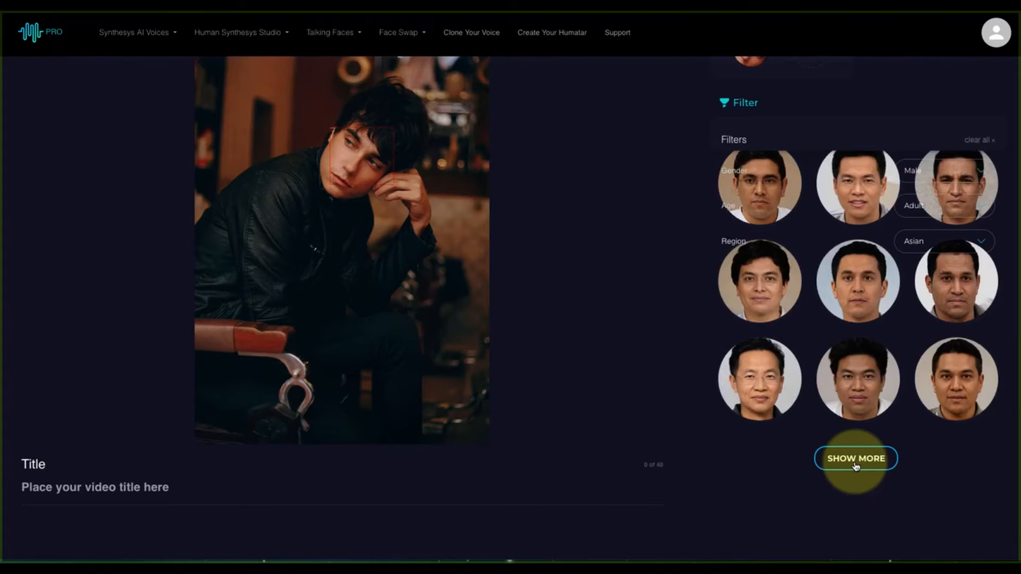
pyautogui.click(857, 400)
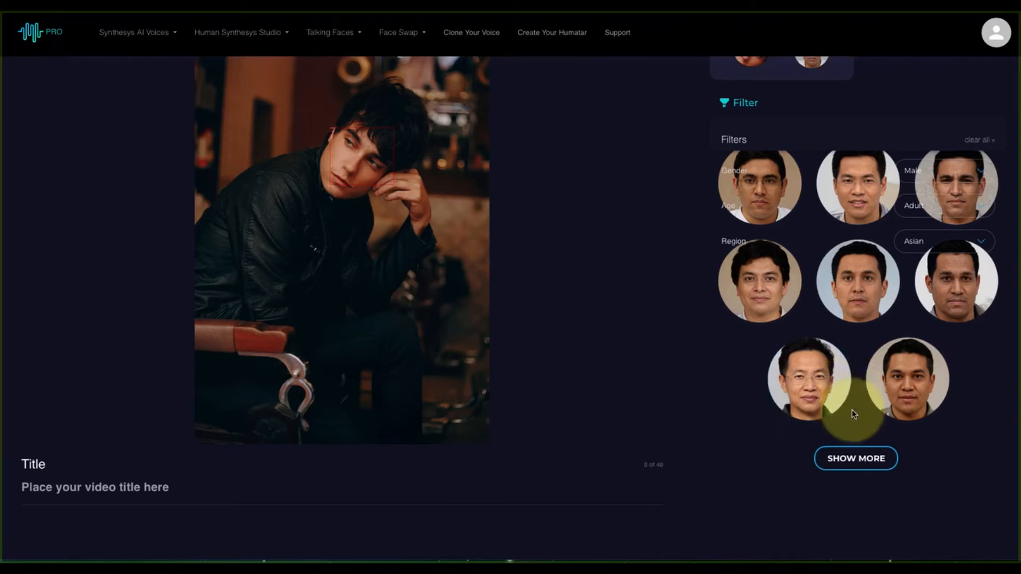
# Step: Set the output quality of the face swap image to Super HD
pyautogui.scroll(3, 839, 429)
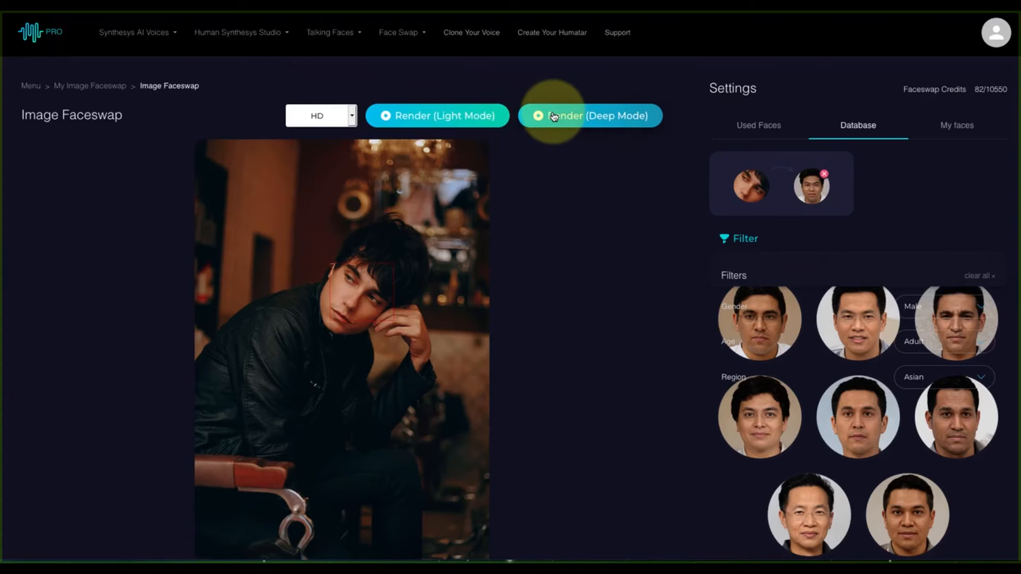
pyautogui.click(333, 118)
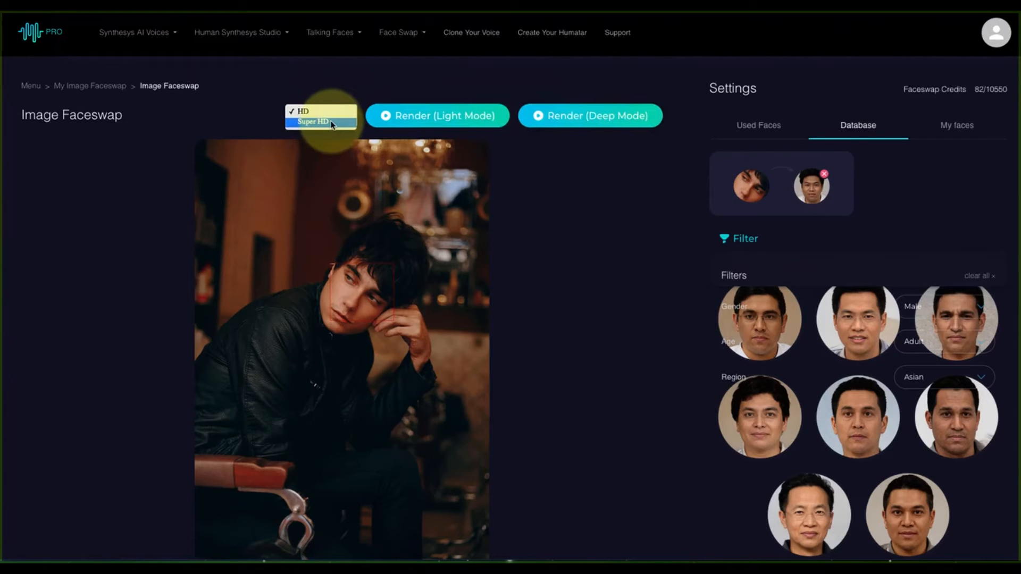
pyautogui.click(331, 122)
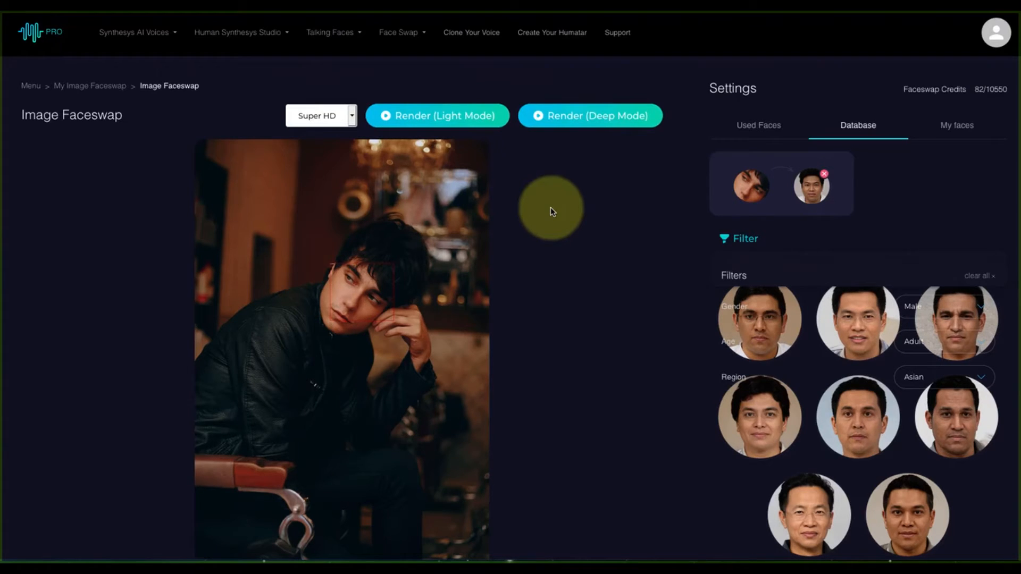
# Step: Title the face swap "Original White Male Black Jacket with Asian Male Page 4 bottom"
pyautogui.scroll(-3, 550, 208)
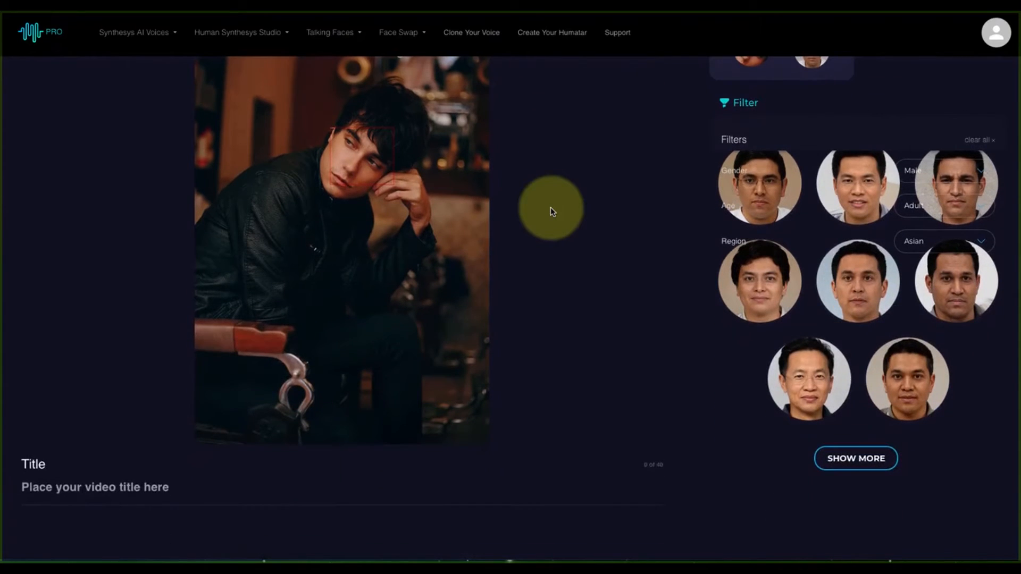
pyautogui.click(135, 488)
pyautogui.write('Original White Male')
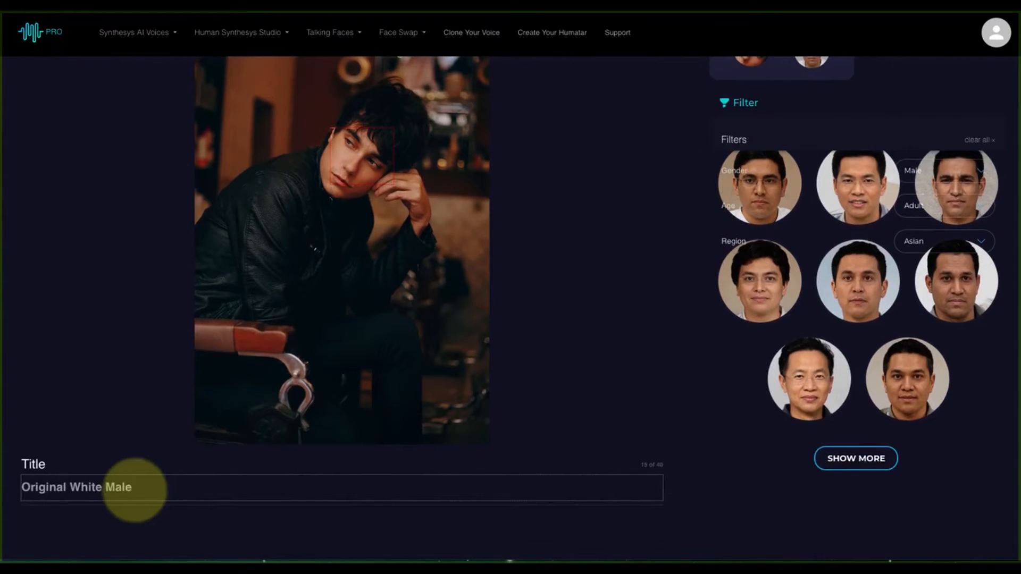
pyautogui.write(' Black Jacket with ')
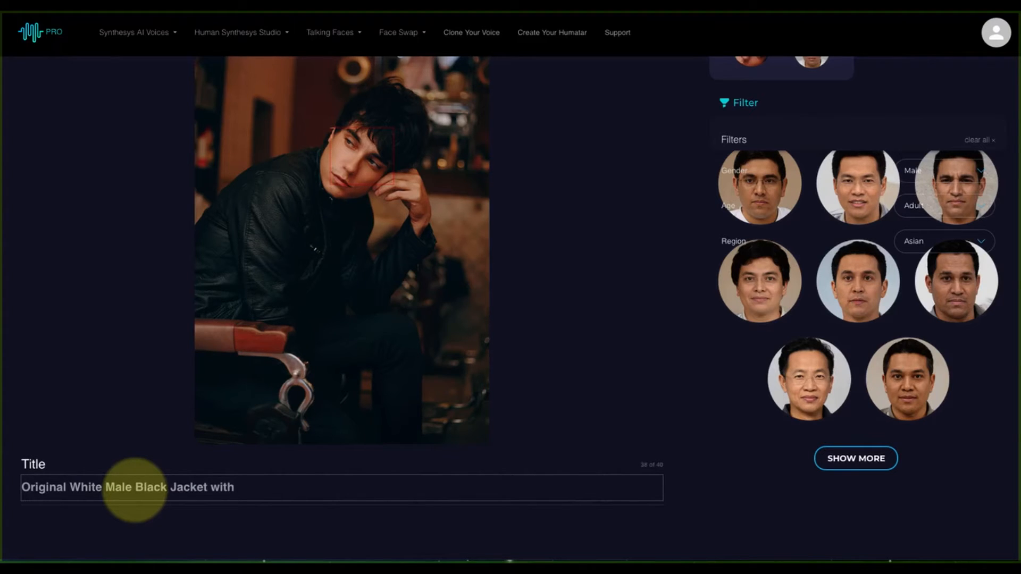
pyautogui.write('Asian Male Page 4 bottom')
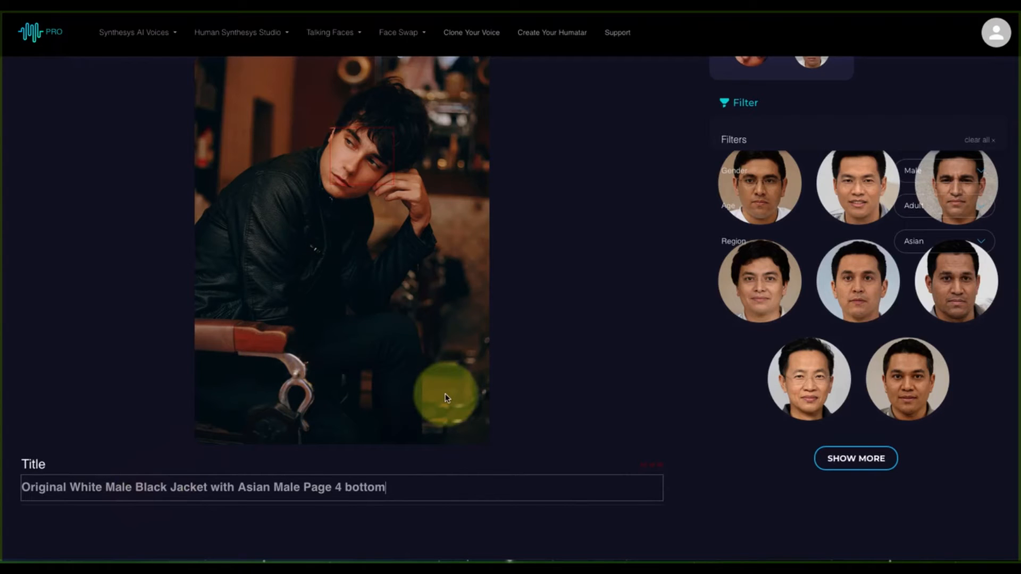
# Step: Render the face swap in Light Mode and accept the 1-credit charge
pyautogui.scroll(3, 445, 393)
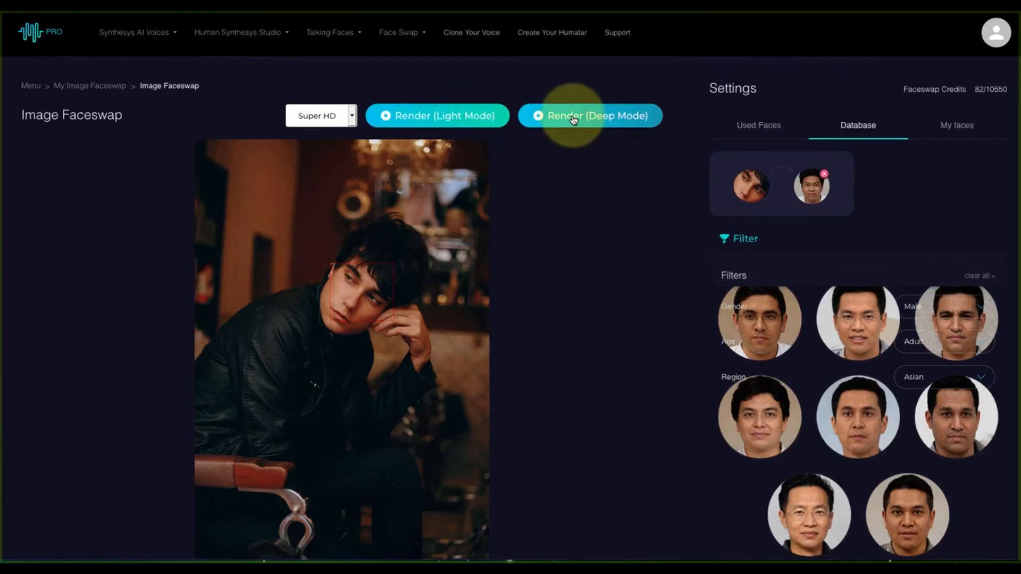
pyautogui.click(445, 121)
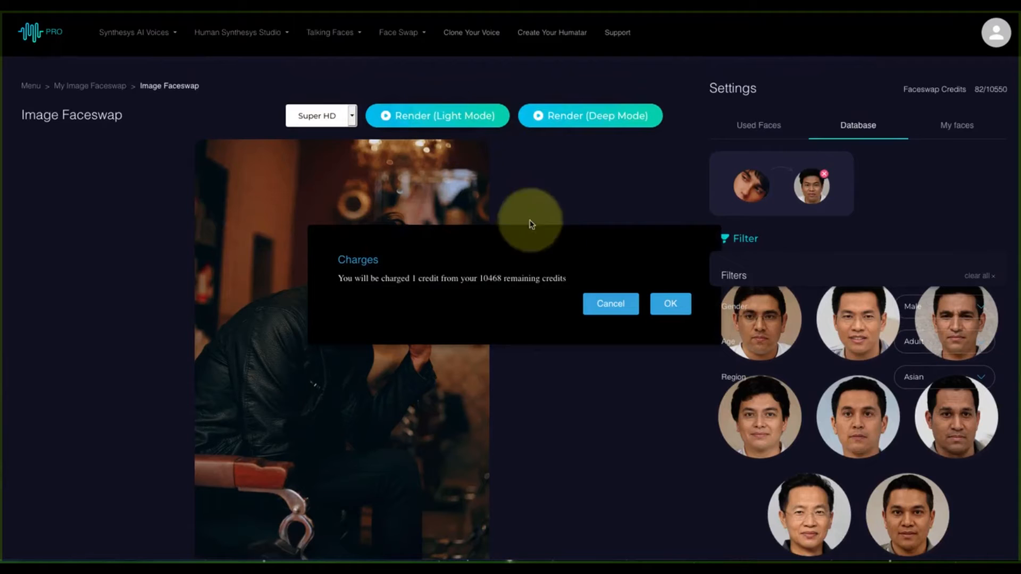
pyautogui.click(672, 306)
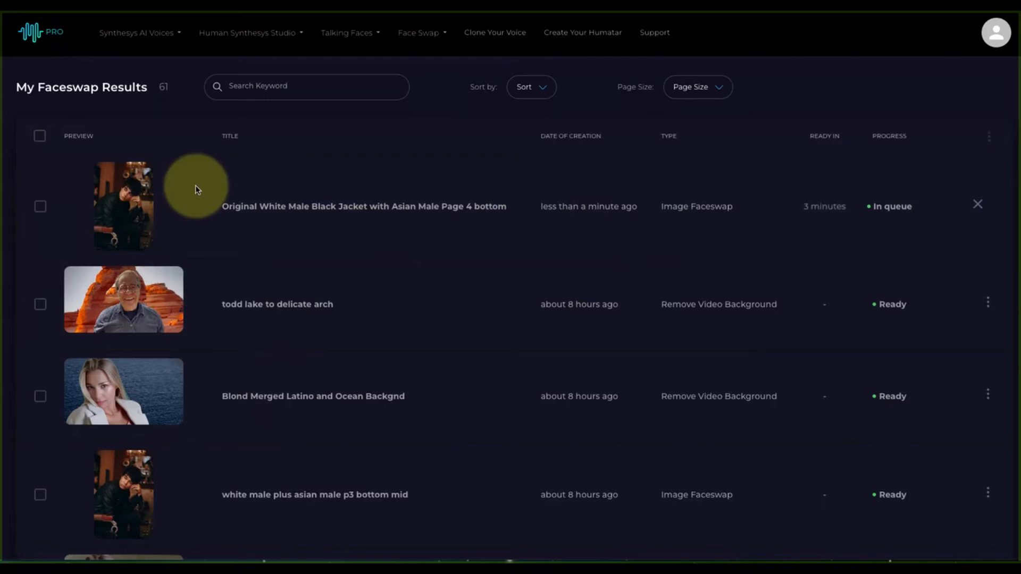
# Step: Download the finished result "white male plus asian male p3 bottom mid", open it in Preview and reposition the image window for viewing
pyautogui.scroll(-2, 140, 208)
pyautogui.scroll(-1, 139, 209)
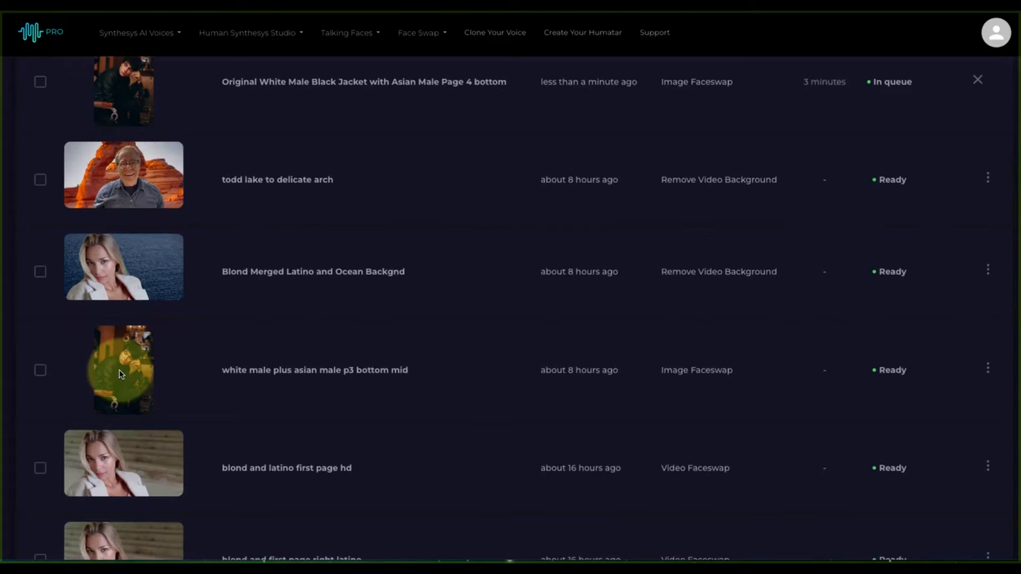
pyautogui.click(990, 371)
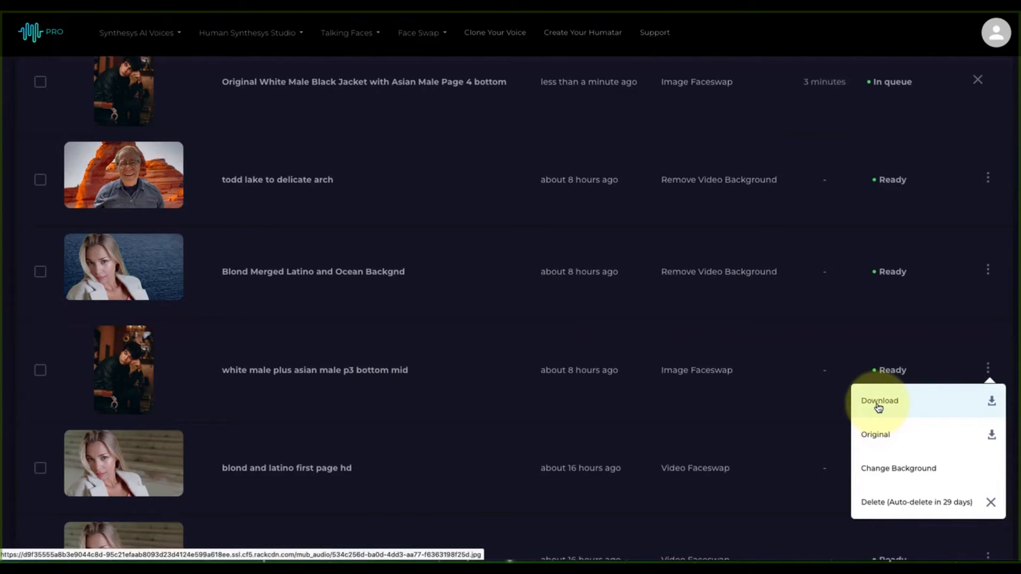
pyautogui.click(992, 404)
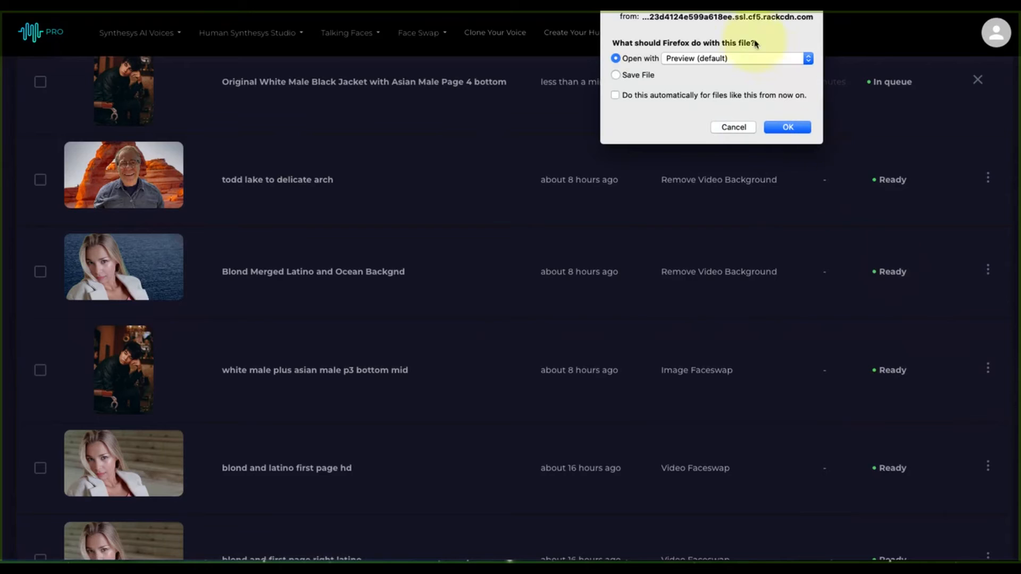
pyautogui.click(617, 75)
pyautogui.click(616, 59)
pyautogui.click(789, 127)
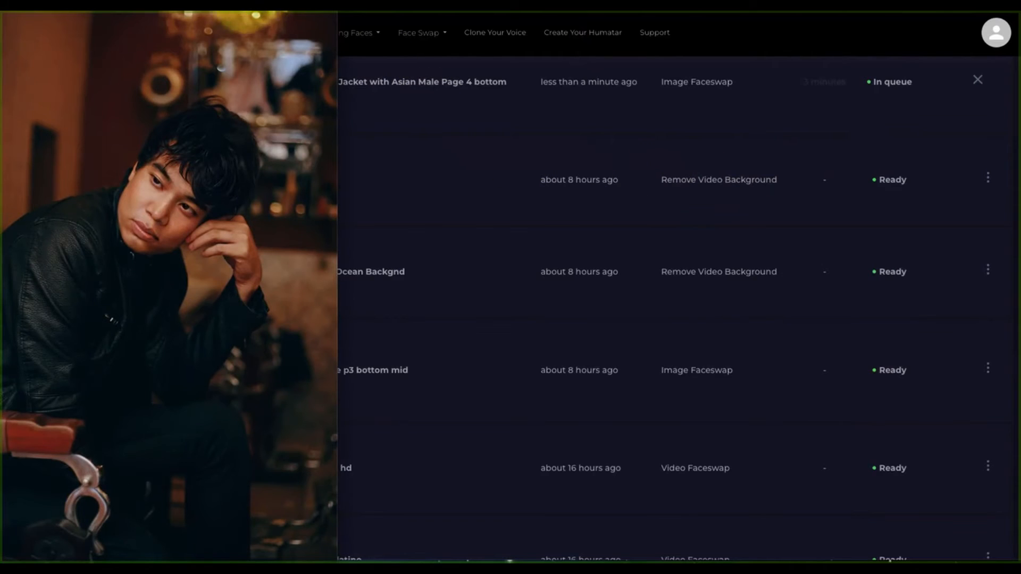
pyautogui.moveTo(93, 16); pyautogui.dragTo(617, 65)
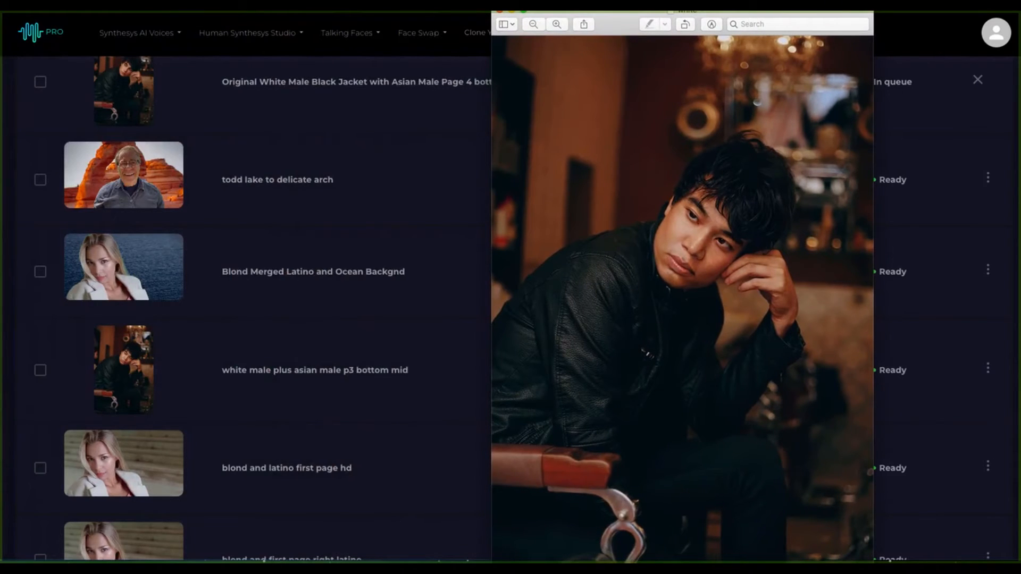
pyautogui.moveTo(57, 12); pyautogui.dragTo(415, 16)
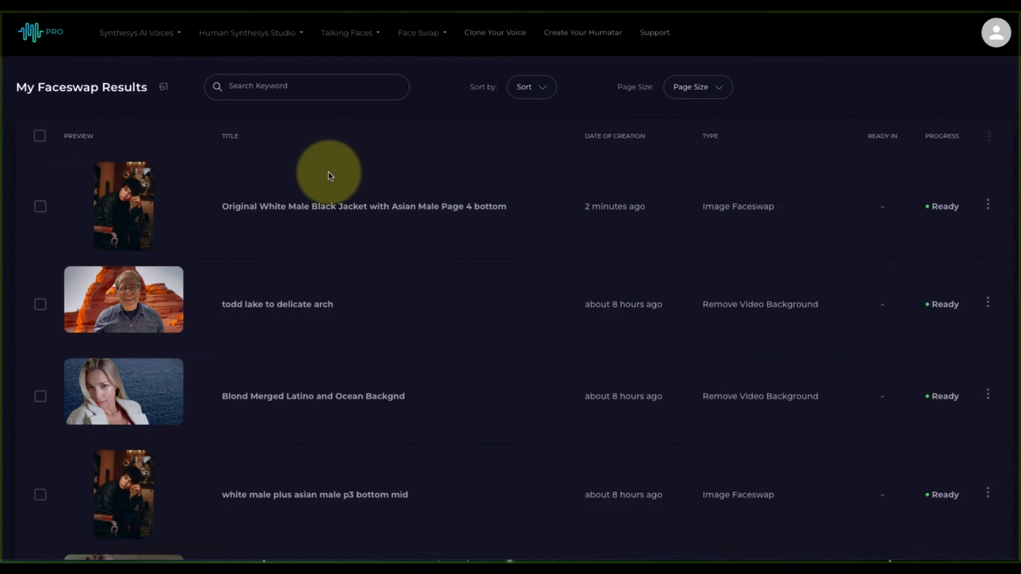
# Step: Open the Remove Video Background tool and upload the lakeside video ending in AMINIJV1_hb.mp4 from the FORDEMO folder
pyautogui.click(422, 39)
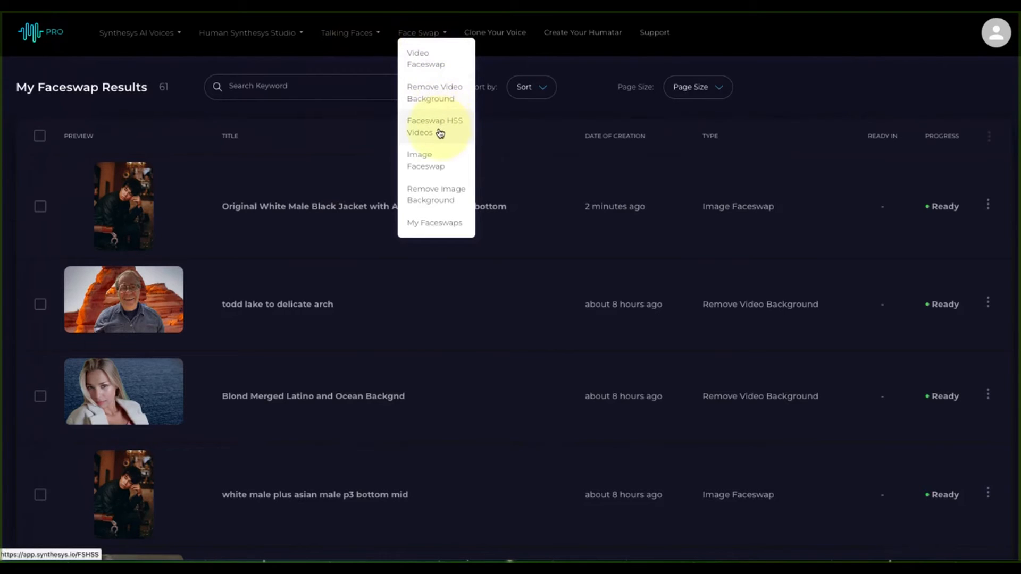
pyautogui.click(436, 99)
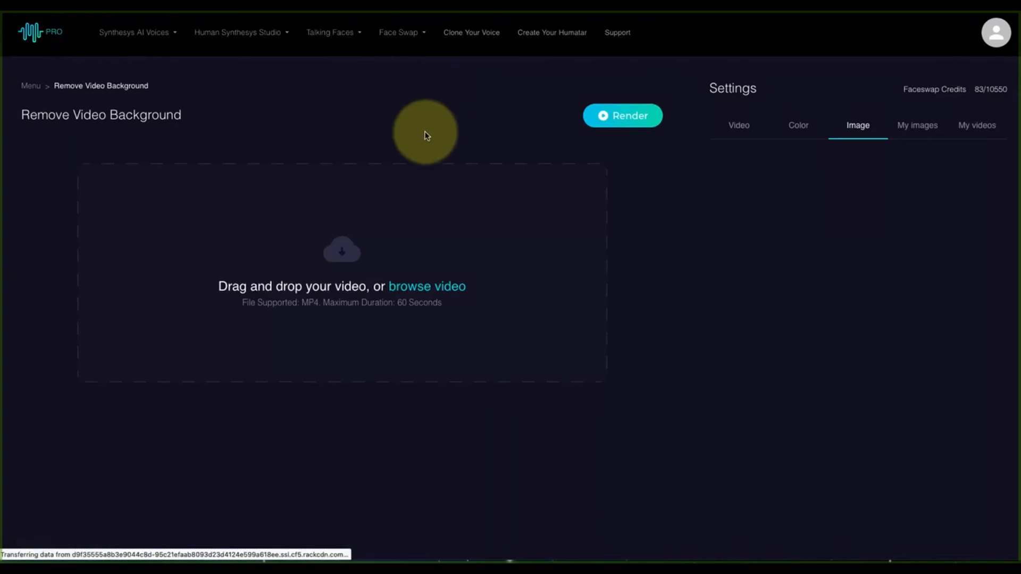
pyautogui.click(444, 294)
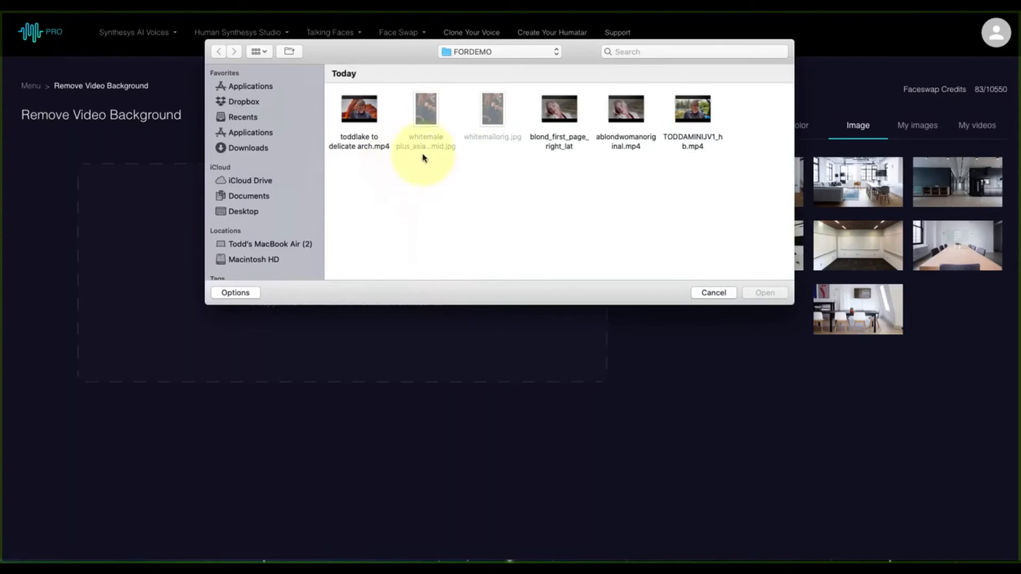
pyautogui.click(687, 120)
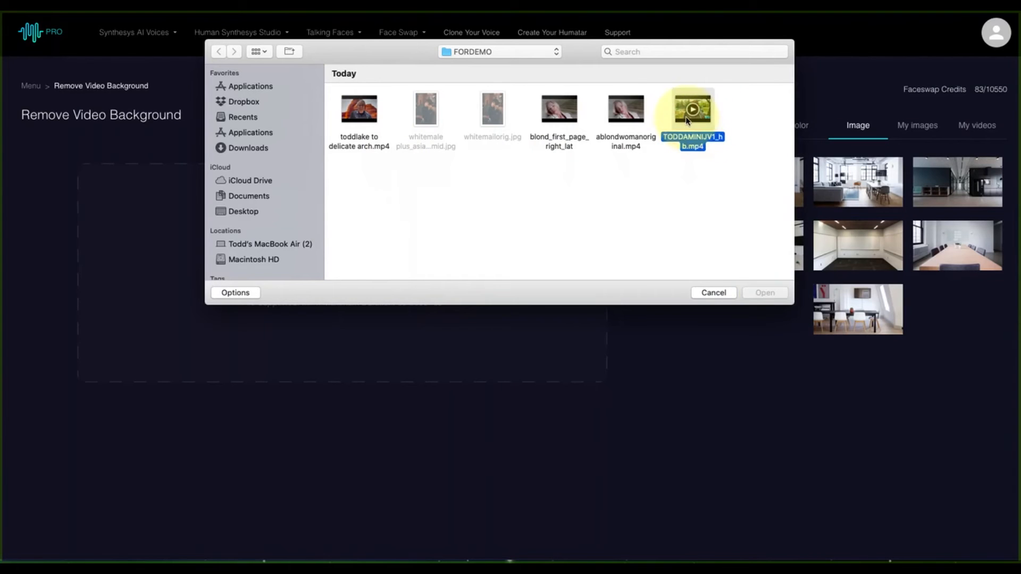
pyautogui.click(764, 293)
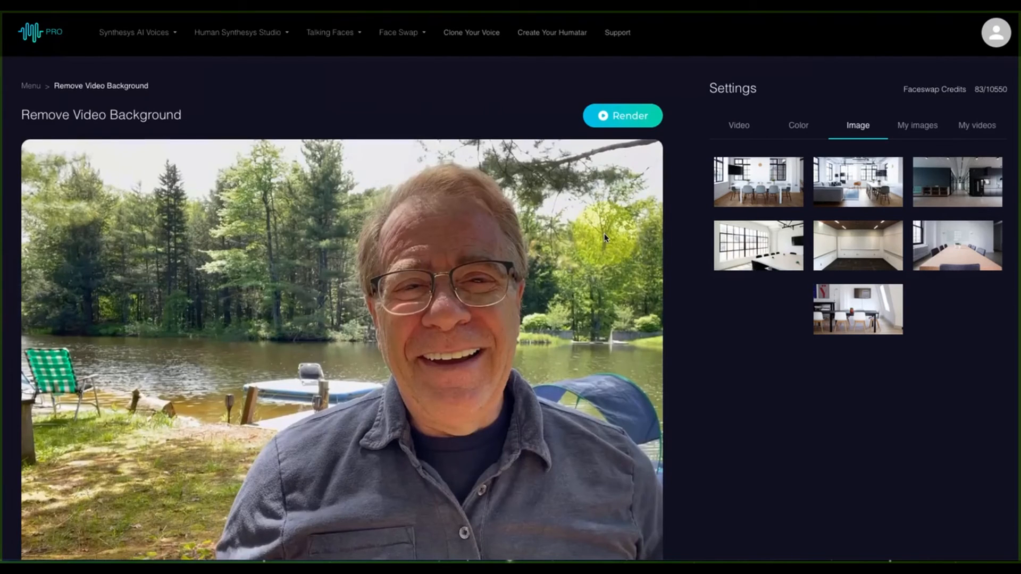
# Step: Title the video with the man's first name followed by "Video swap background to Arches National Park"
pyautogui.scroll(-2, 605, 238)
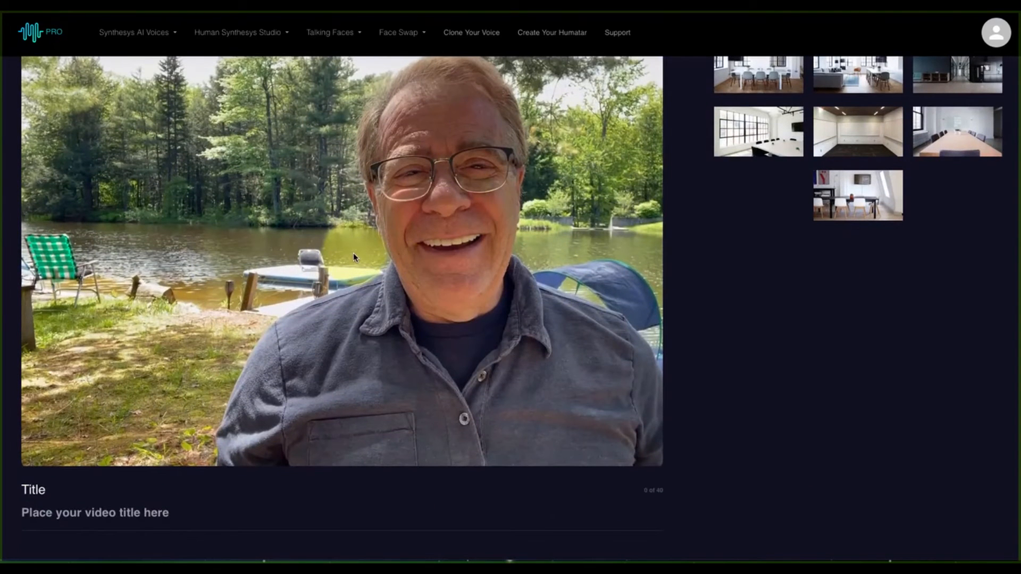
pyautogui.scroll(-1, 69, 490)
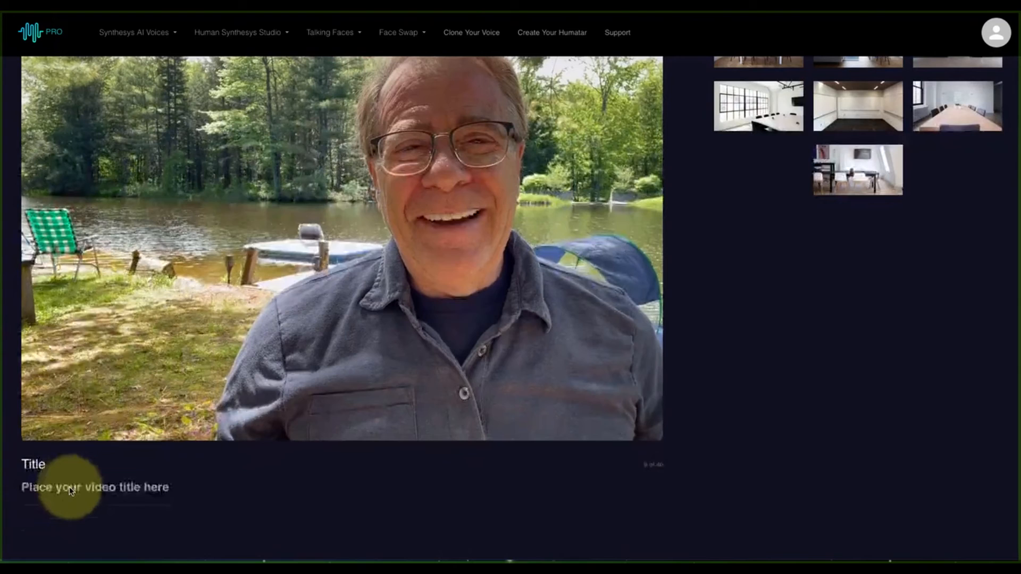
pyautogui.click(74, 487)
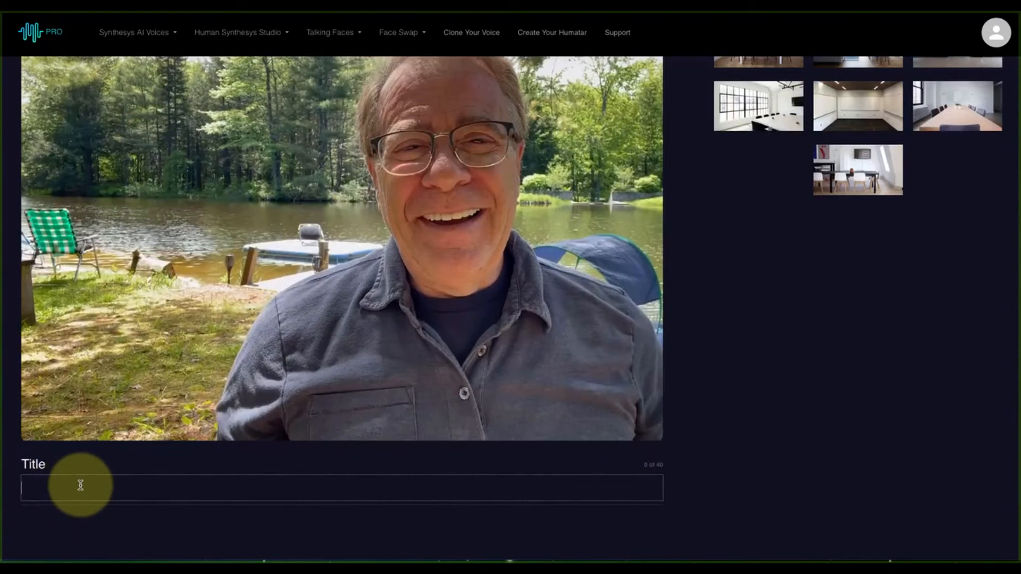
pyautogui.write('Todd Video swap backgropund')
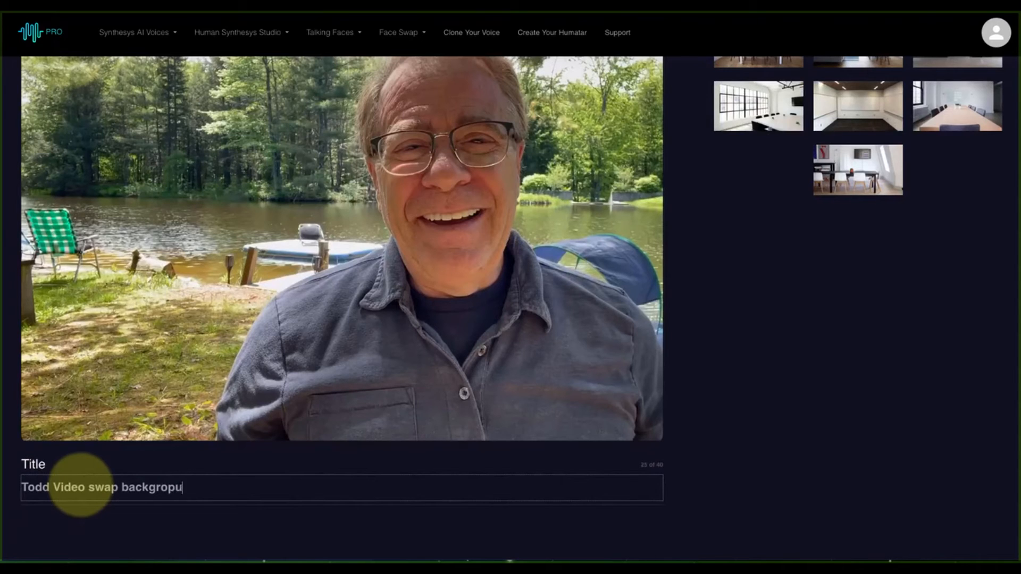
pyautogui.press('BackSpace')
pyautogui.press('BackSpace')
pyautogui.press('BackSpace')
pyautogui.press('BackSpace')
pyautogui.write('und to Arches National Park')
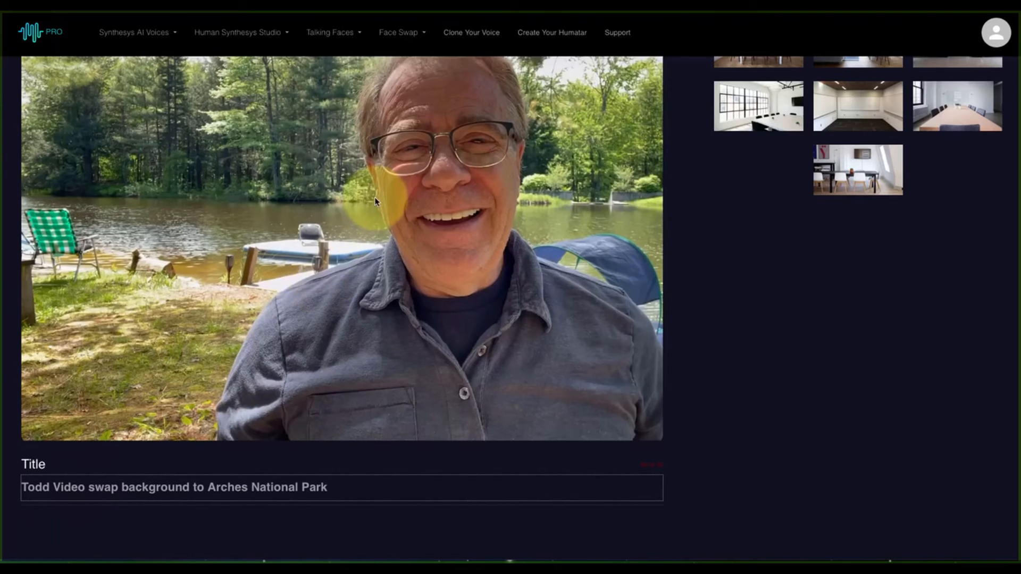
# Step: Choose the red rock arch picture from the previously uploaded personal images as the video's new background
pyautogui.scroll(2, 375, 201)
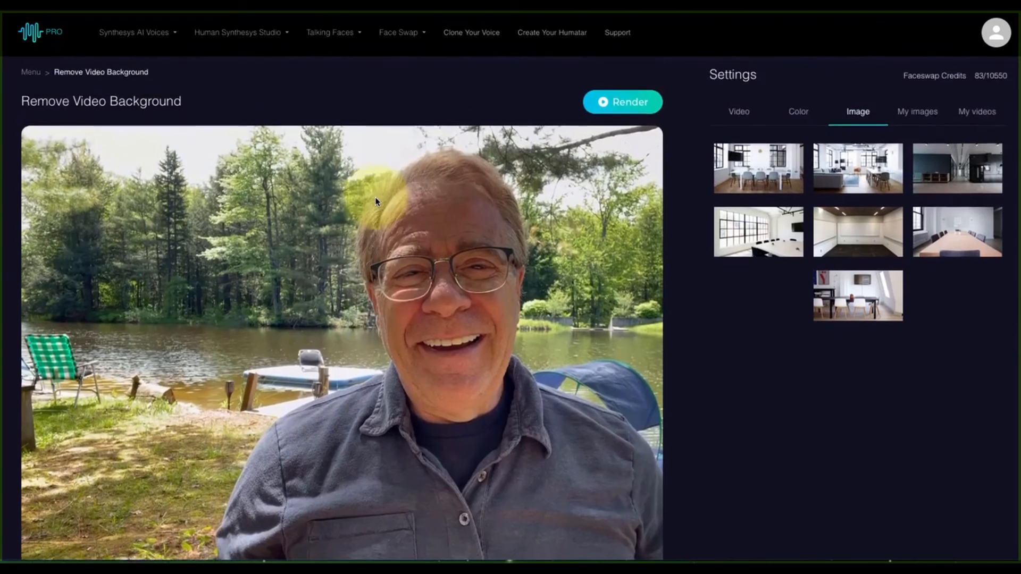
pyautogui.scroll(-1, 375, 201)
pyautogui.scroll(1, 376, 201)
pyautogui.scroll(-1, 375, 201)
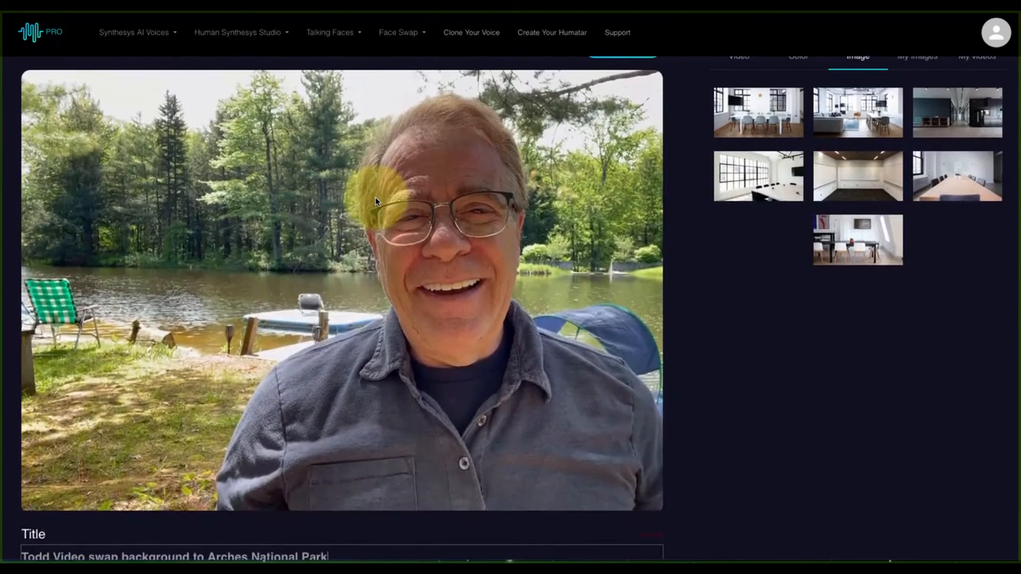
pyautogui.scroll(2, 376, 201)
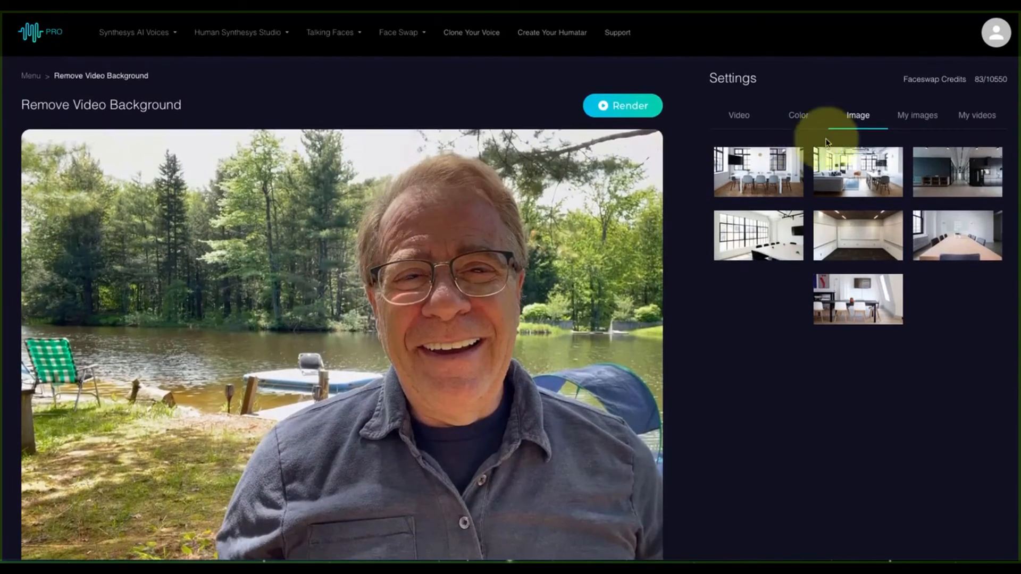
pyautogui.click(916, 120)
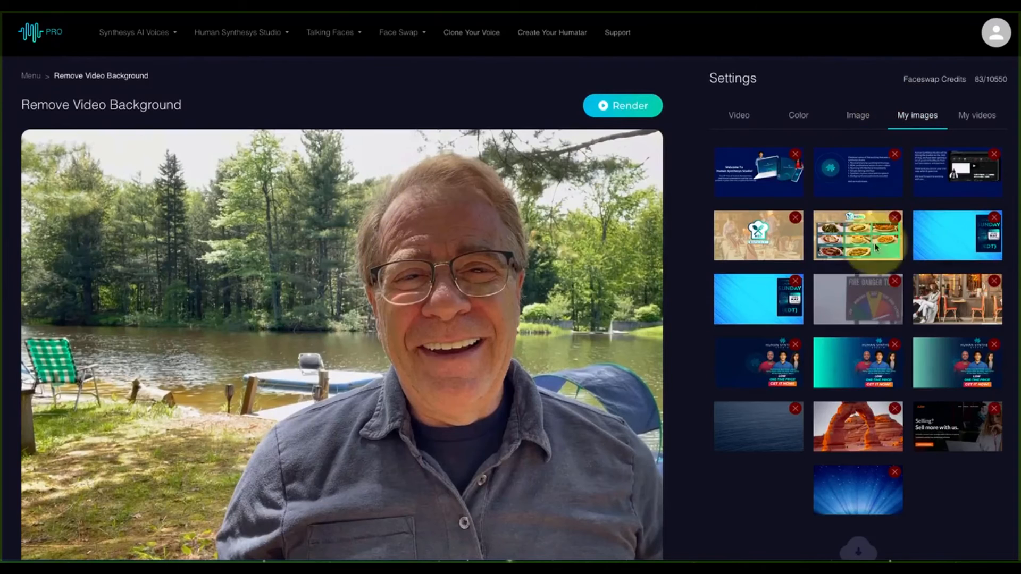
pyautogui.scroll(-2, 863, 319)
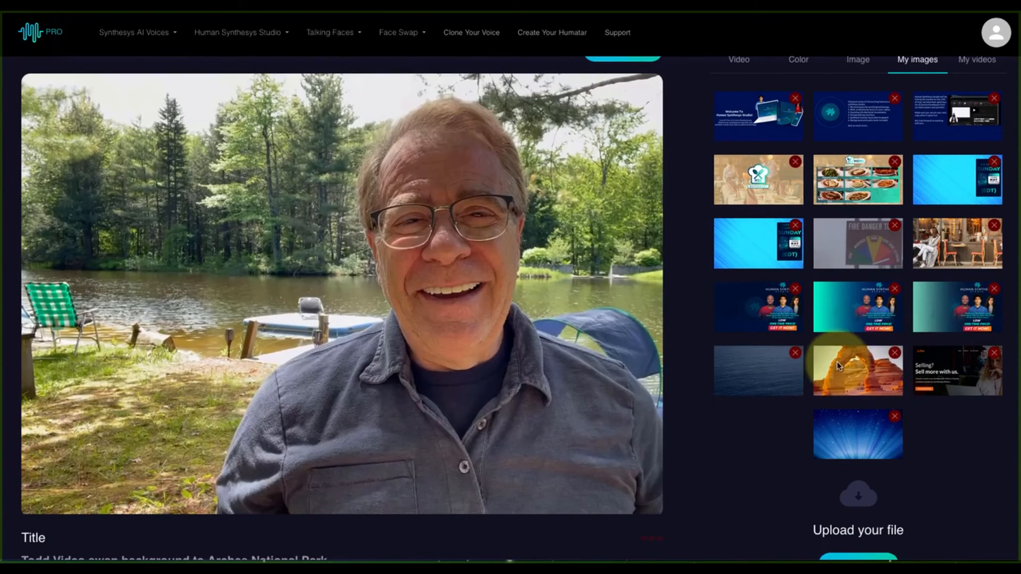
pyautogui.click(855, 367)
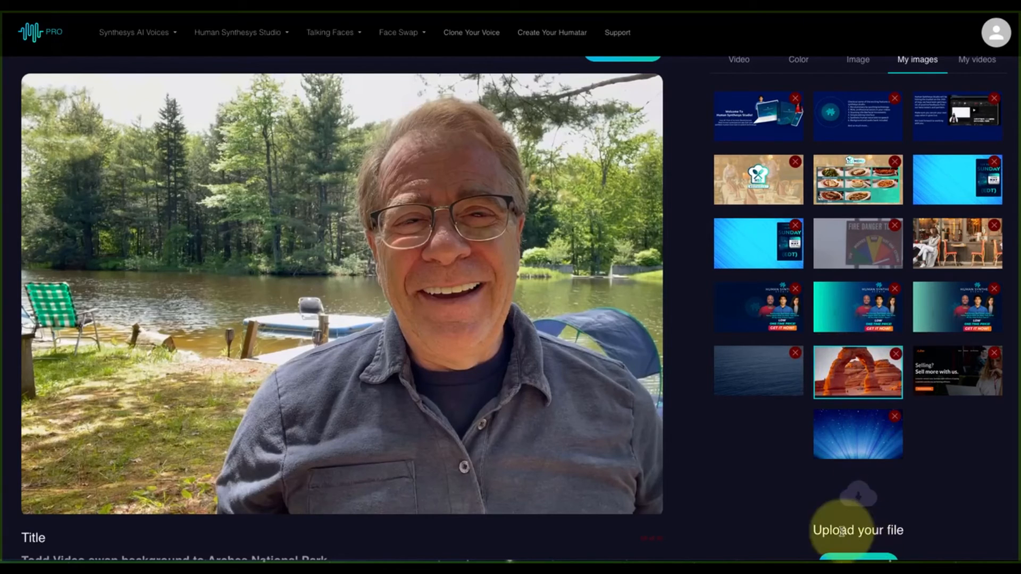
# Step: Render the lakeside video with the red rock arch background and accept the credit charge
pyautogui.scroll(-2, 920, 483)
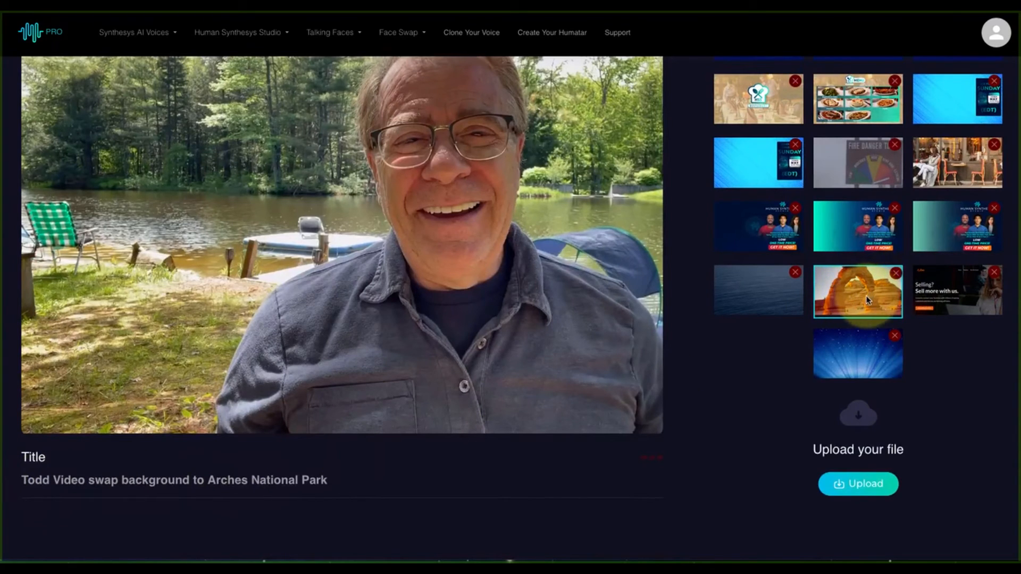
pyautogui.scroll(3, 870, 297)
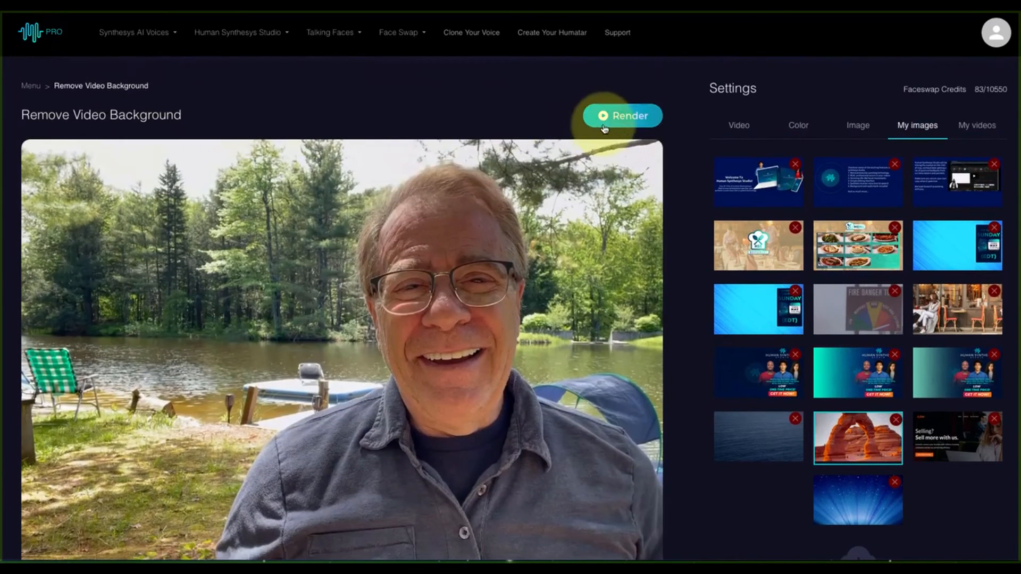
pyautogui.click(623, 118)
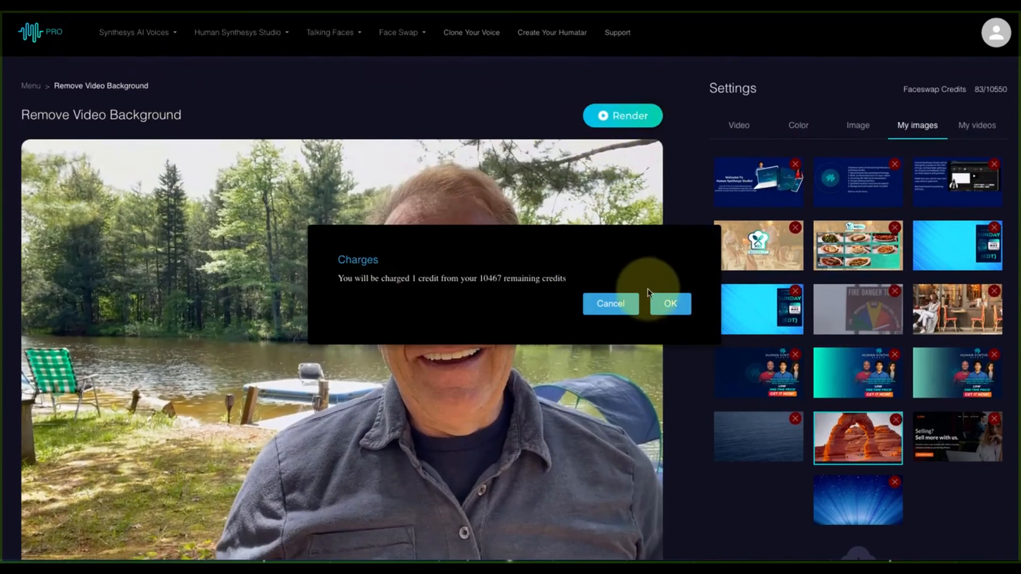
pyautogui.click(670, 307)
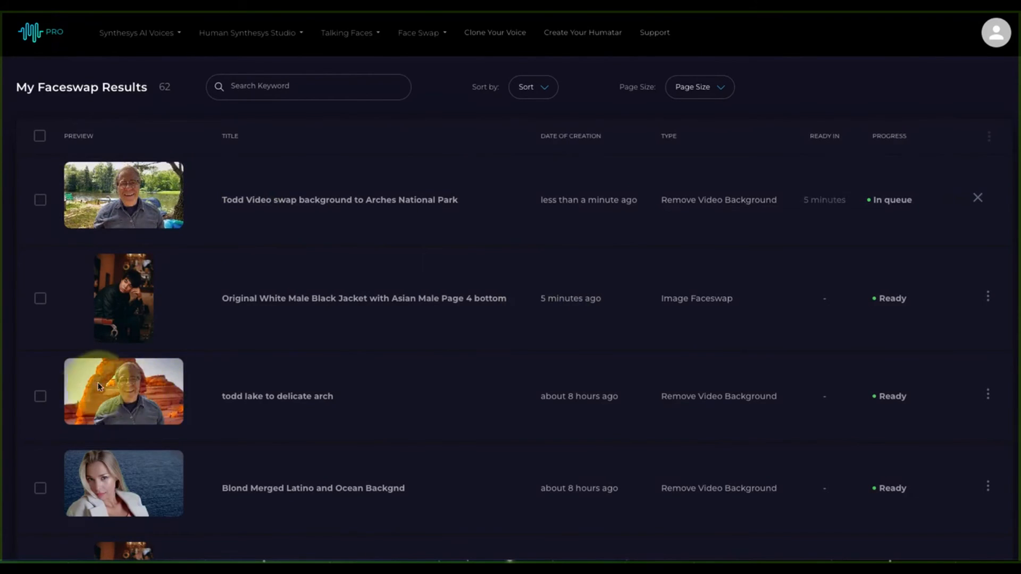
# Step: Play the finished lake to delicate arch video from the results, pause it at 00:08 and close the player
pyautogui.click(988, 397)
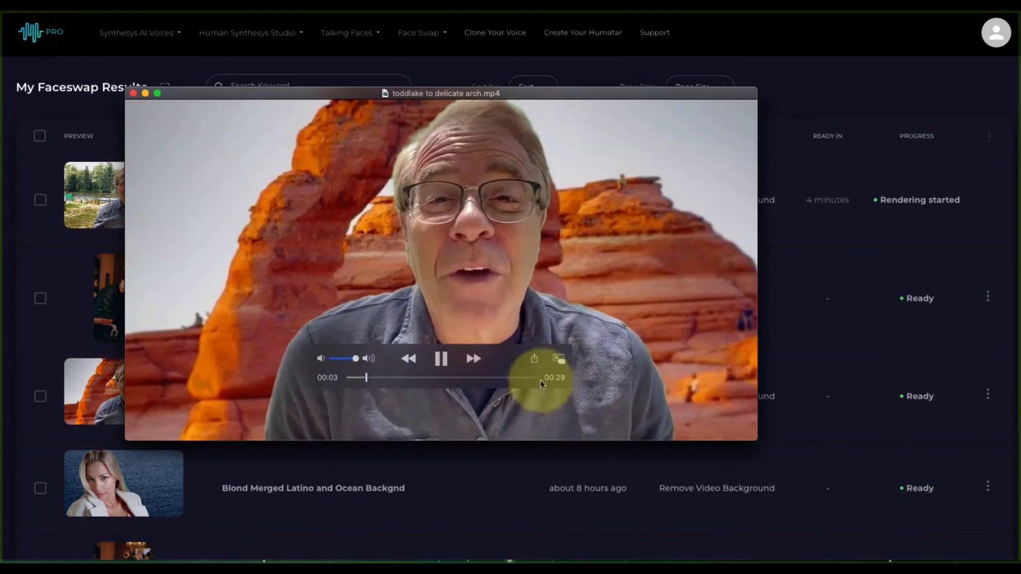
pyautogui.click(443, 360)
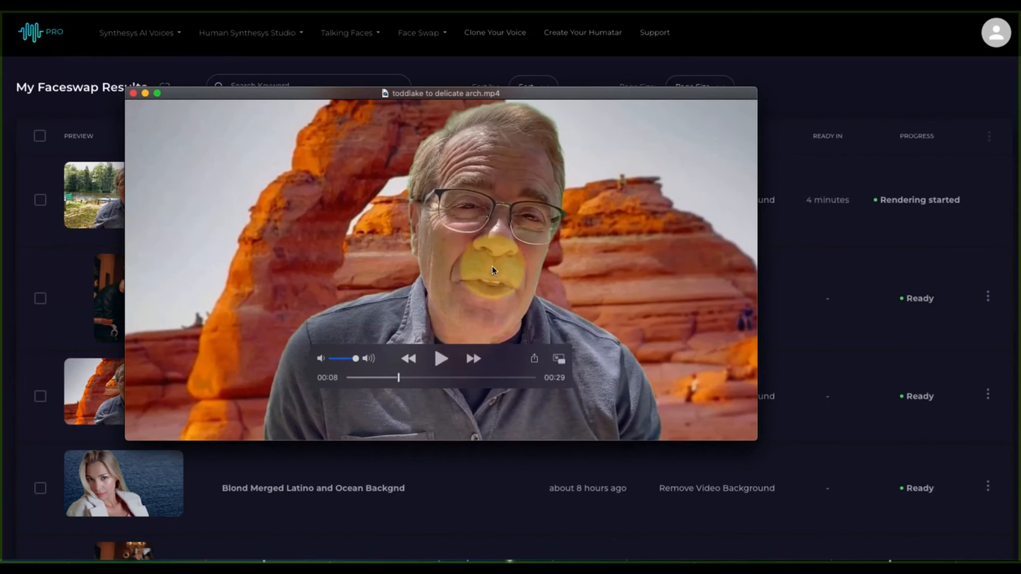
pyautogui.click(133, 94)
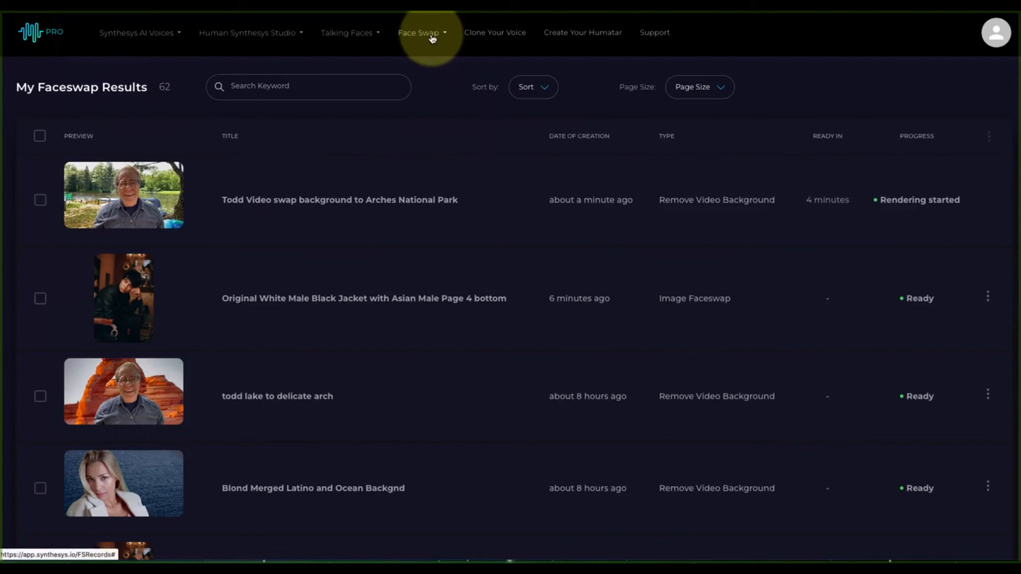
# Step: Open the Video Faceswap tool and upload ablondwomanoriginal.mp4 from the FORDEMO folder
pyautogui.click(432, 37)
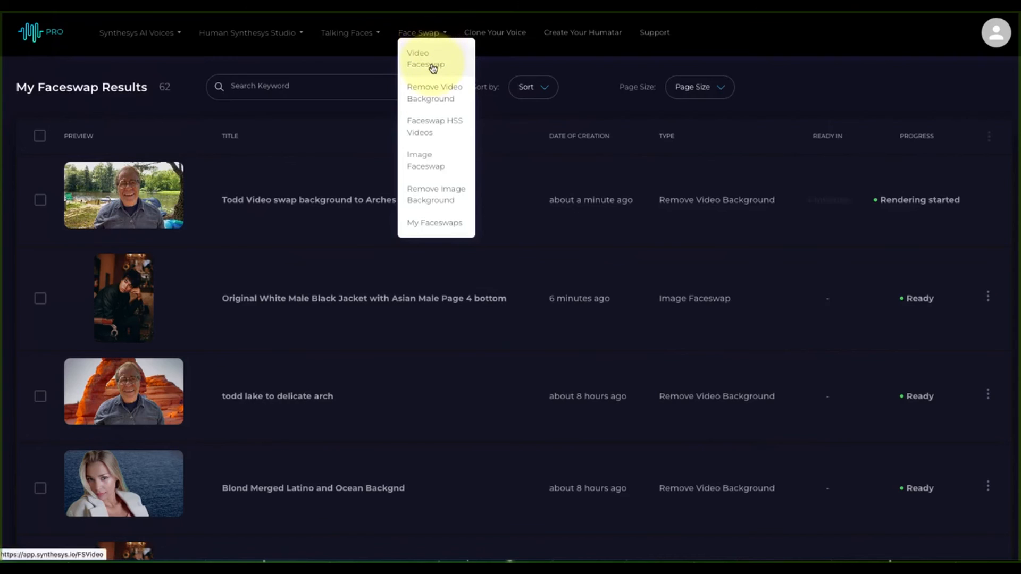
pyautogui.click(432, 61)
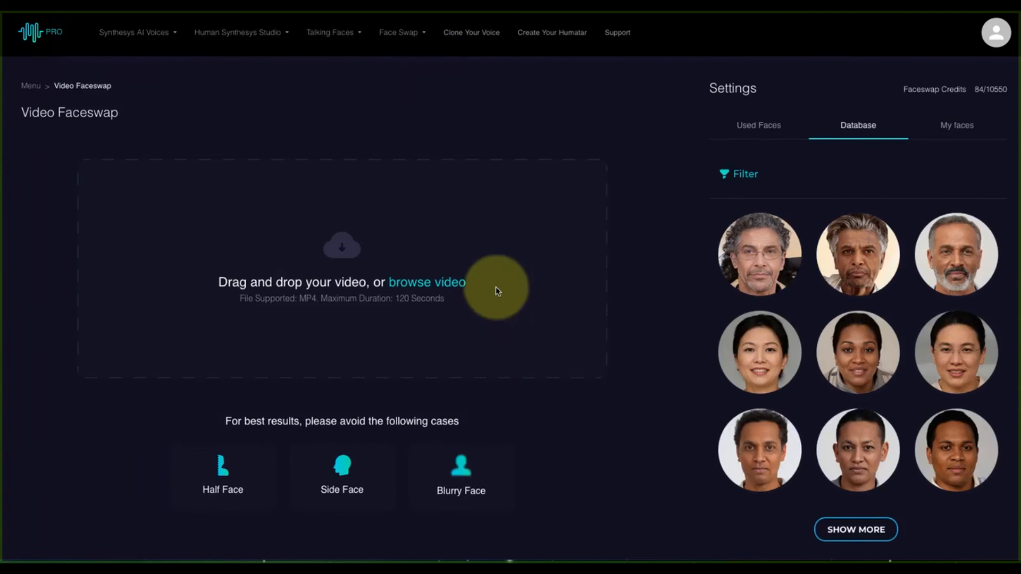
pyautogui.click(437, 286)
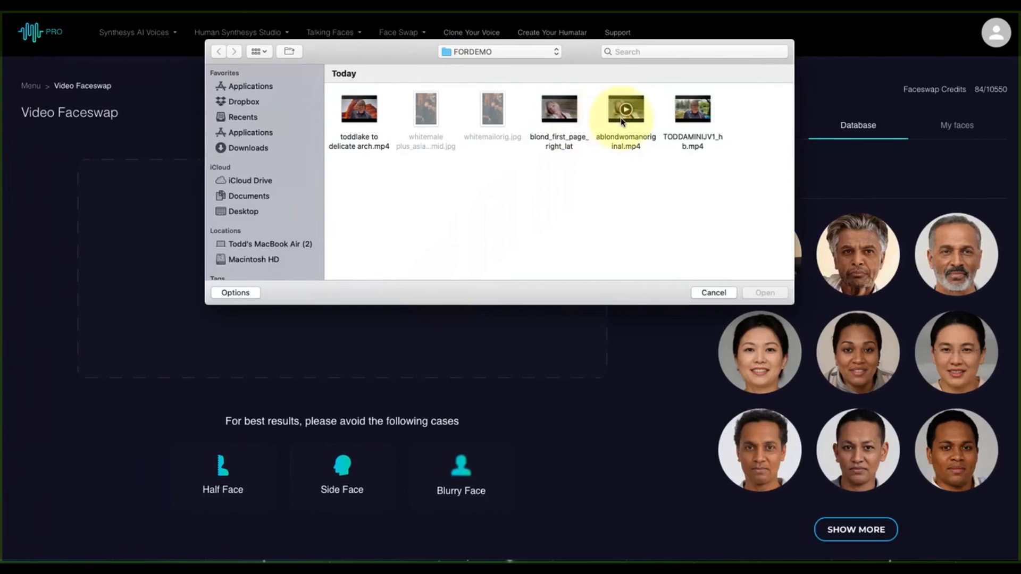
pyautogui.click(623, 135)
pyautogui.click(766, 292)
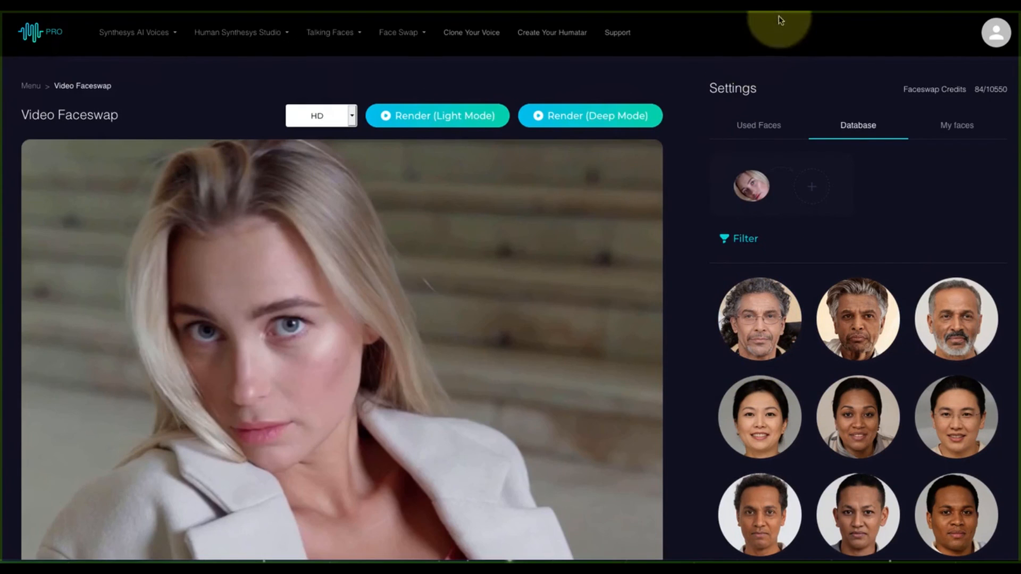
# Step: Filter the face database to Female, Adult and Latino, and assign the last face in the second row as the woman's replacement
pyautogui.scroll(-1, 694, 159)
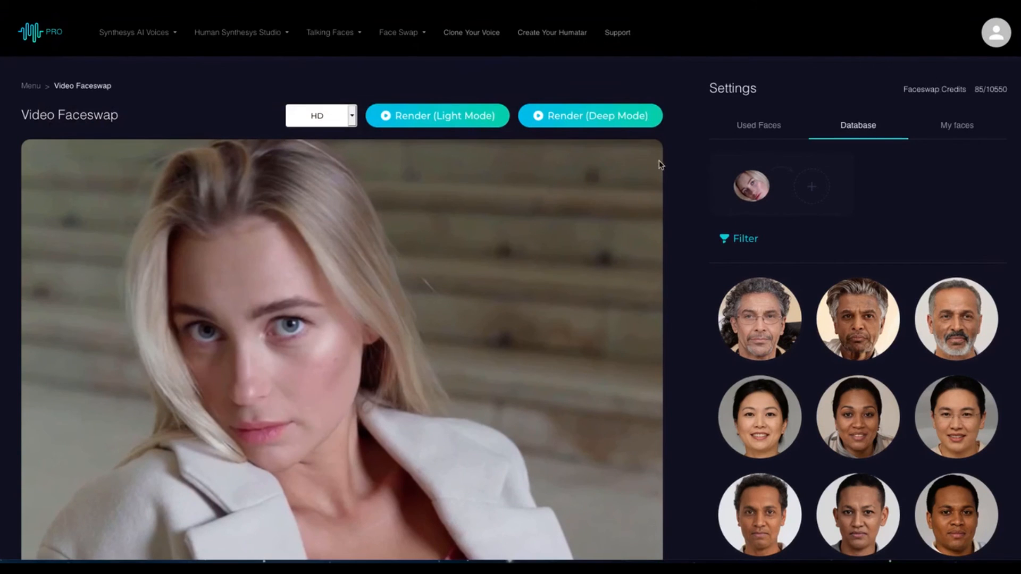
pyautogui.click(743, 240)
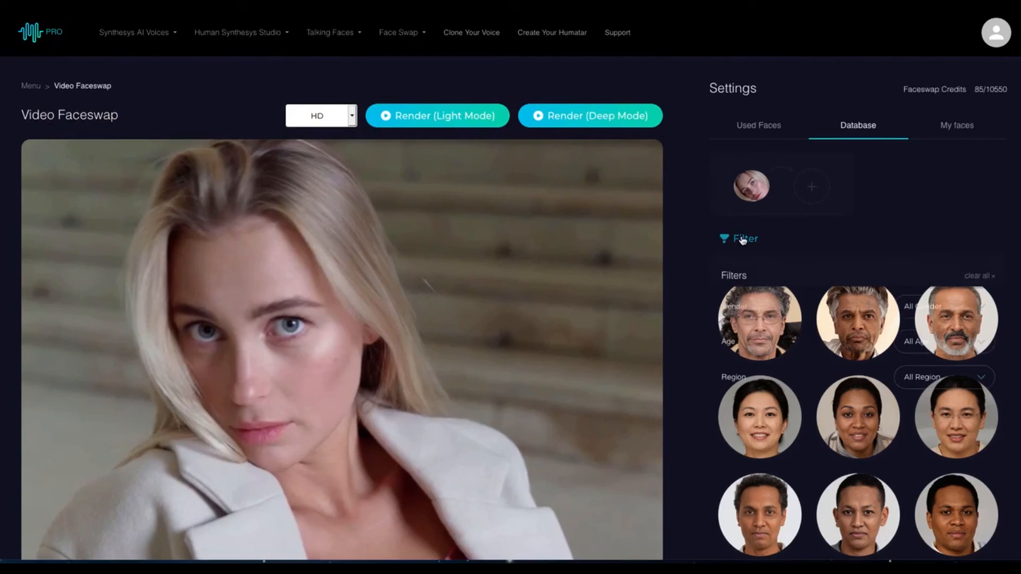
pyautogui.click(979, 309)
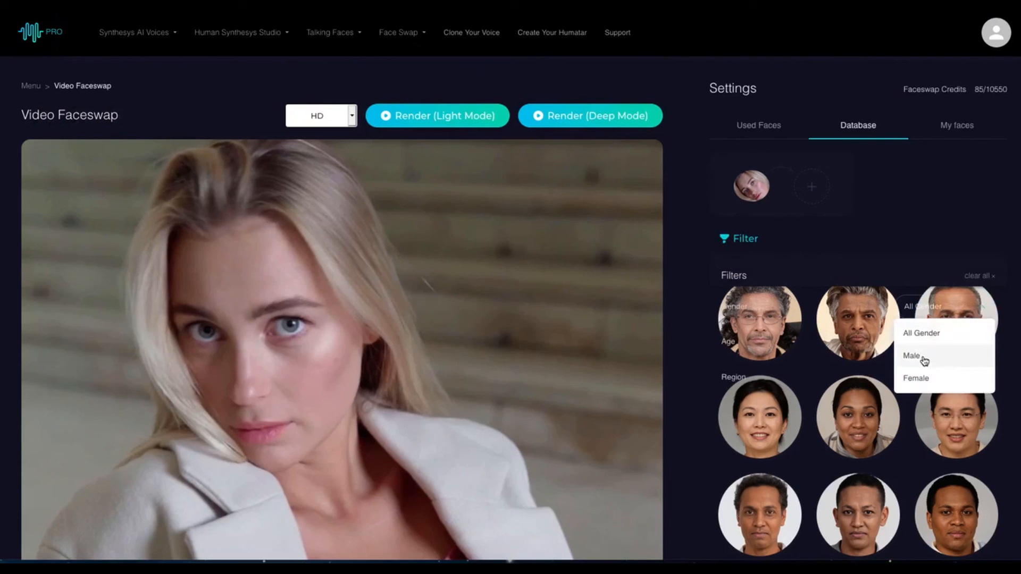
pyautogui.click(923, 379)
pyautogui.click(981, 345)
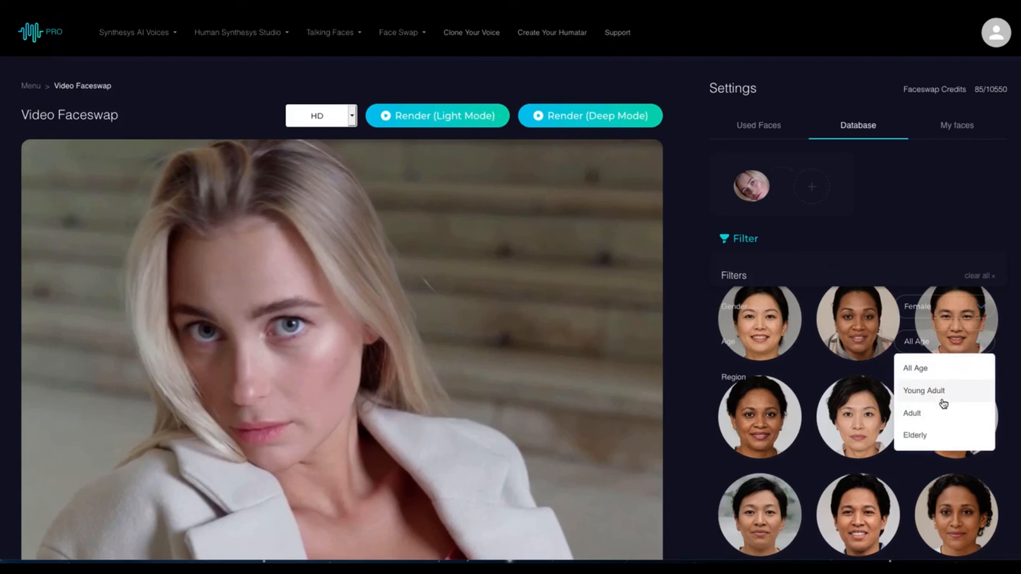
pyautogui.click(935, 420)
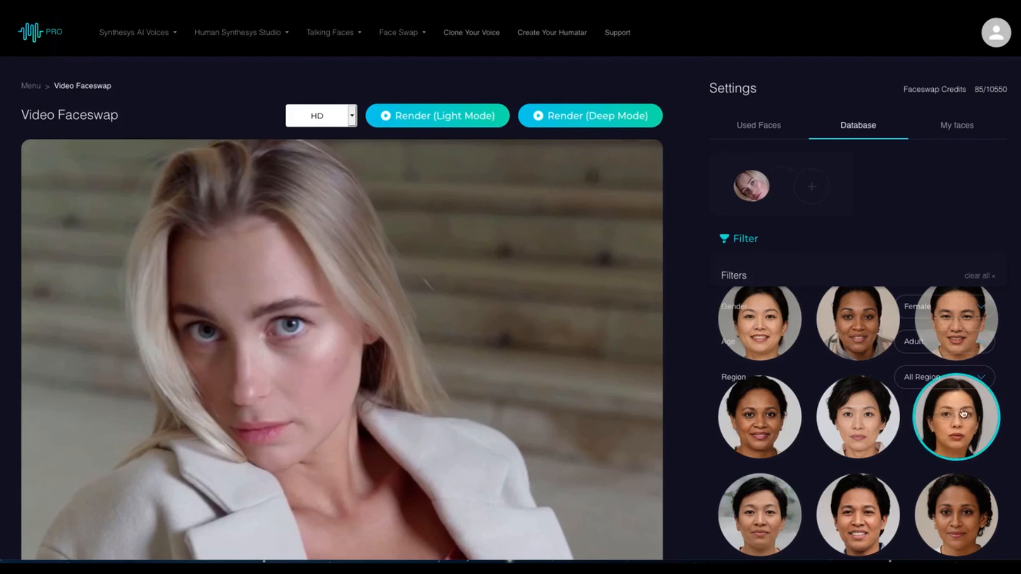
pyautogui.click(983, 379)
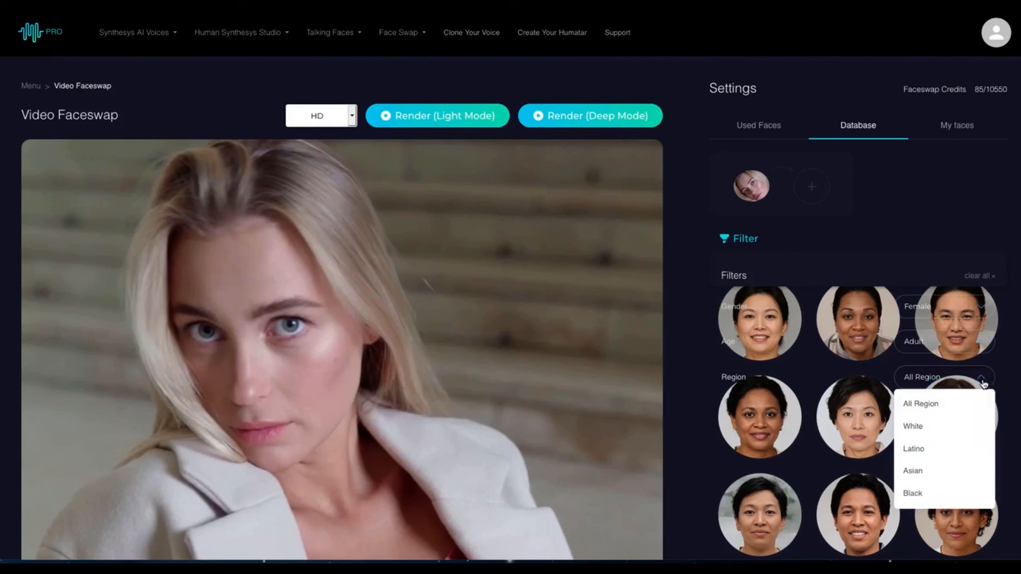
pyautogui.click(921, 452)
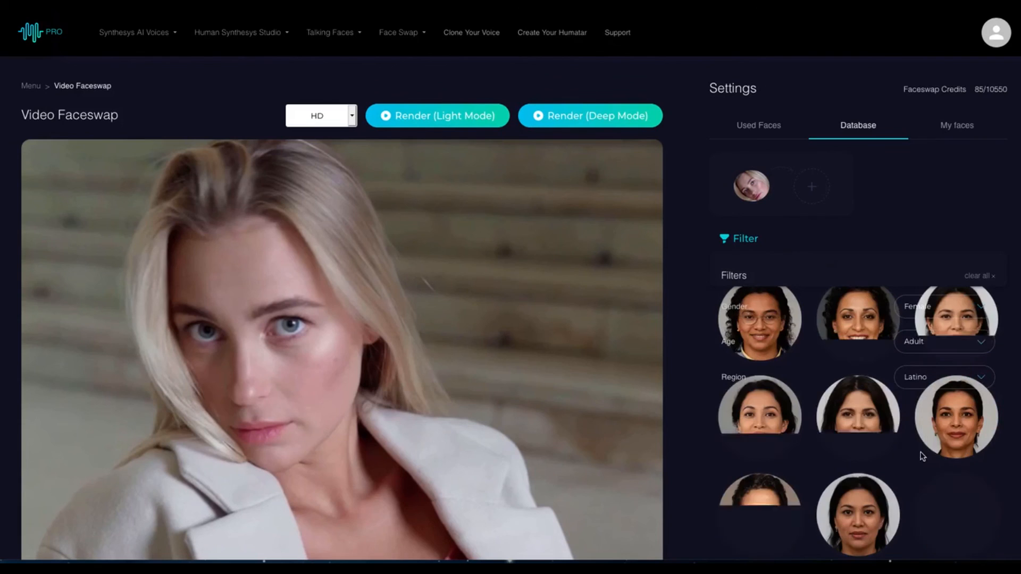
pyautogui.click(948, 429)
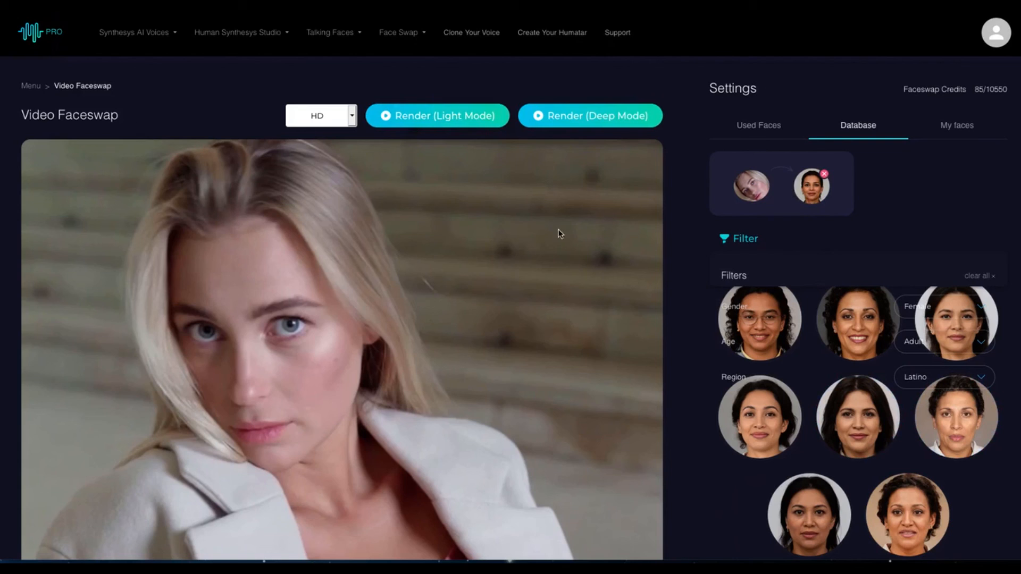
# Step: Title the face swap video "White female and latino page 1"
pyautogui.scroll(-3, 559, 231)
pyautogui.click(98, 489)
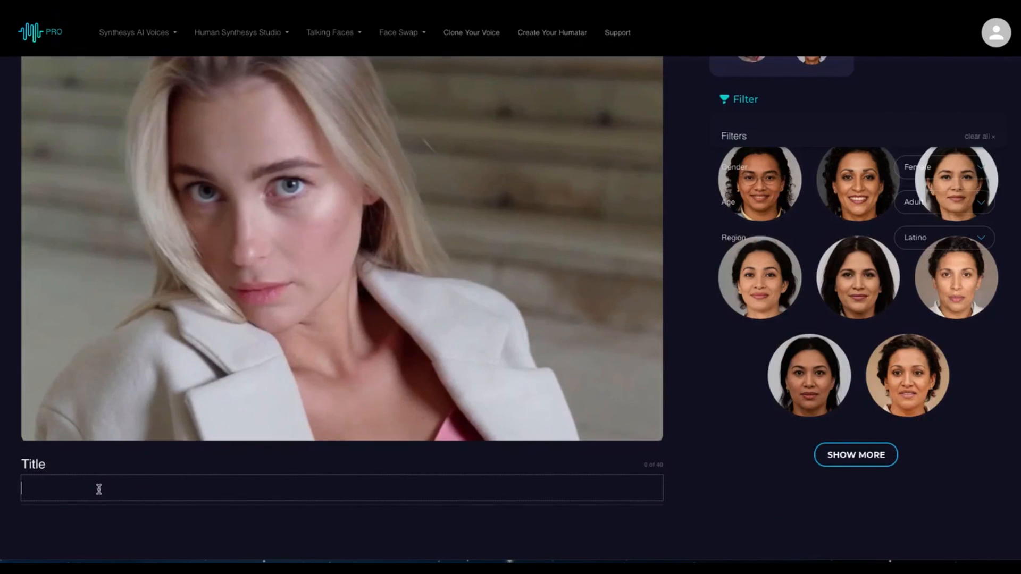
pyautogui.write('White female and lation n page 1')
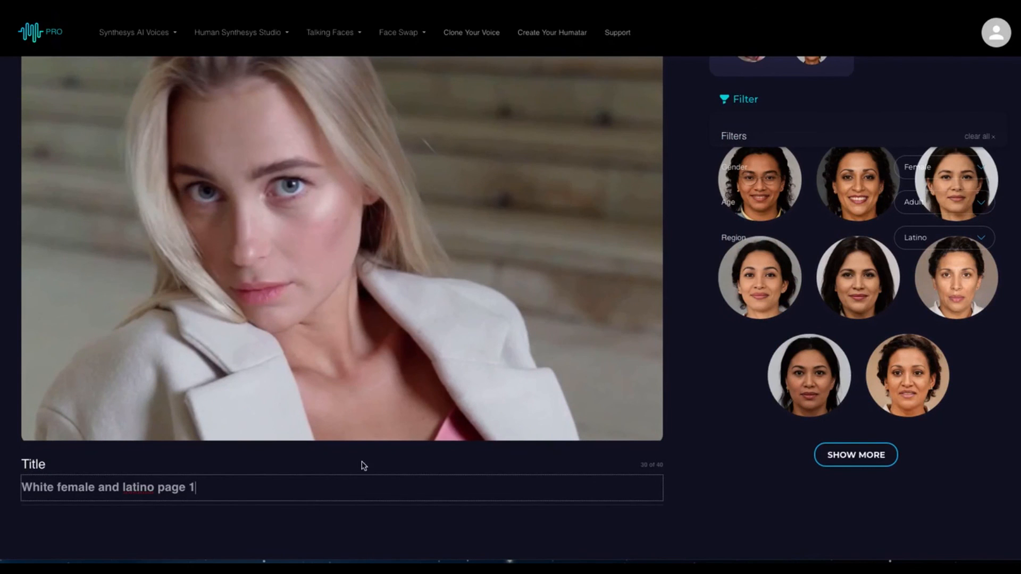
pyautogui.scroll(3, 367, 458)
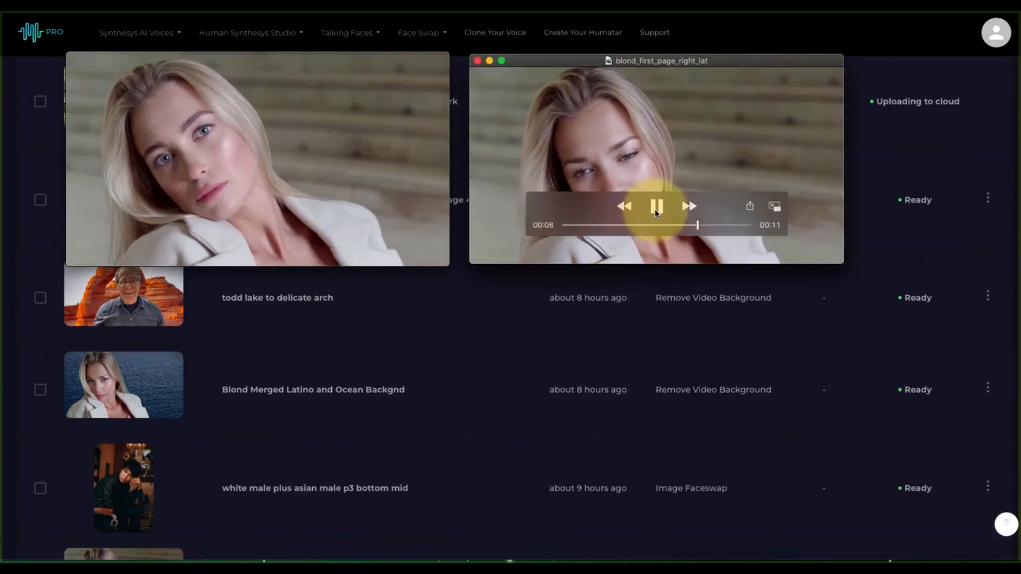
# Step: Pause the blond_first_page_right_lat video at 00:08 and place its window below the original woman's video for comparison
pyautogui.click(656, 210)
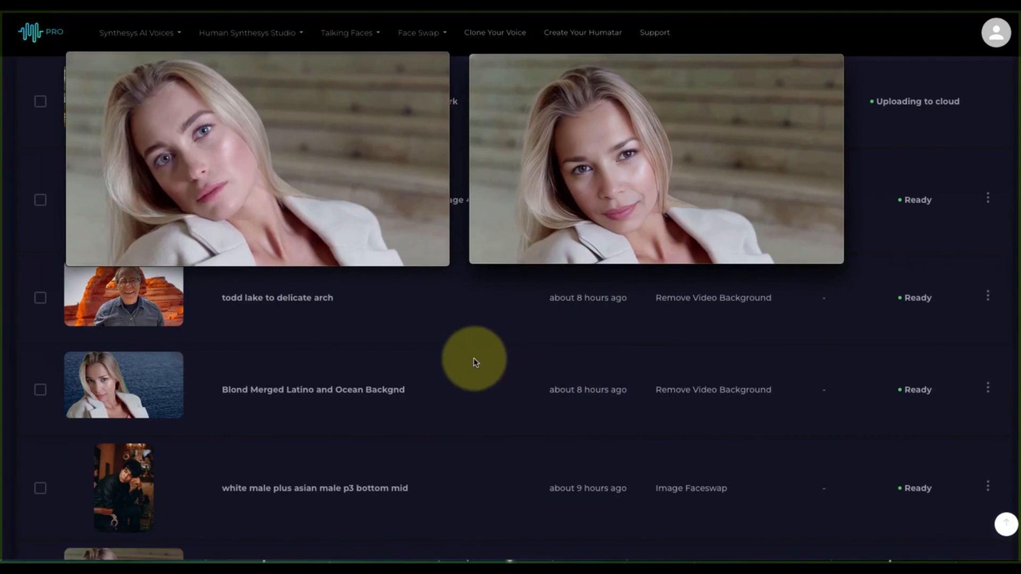
pyautogui.scroll(3, 600, 367)
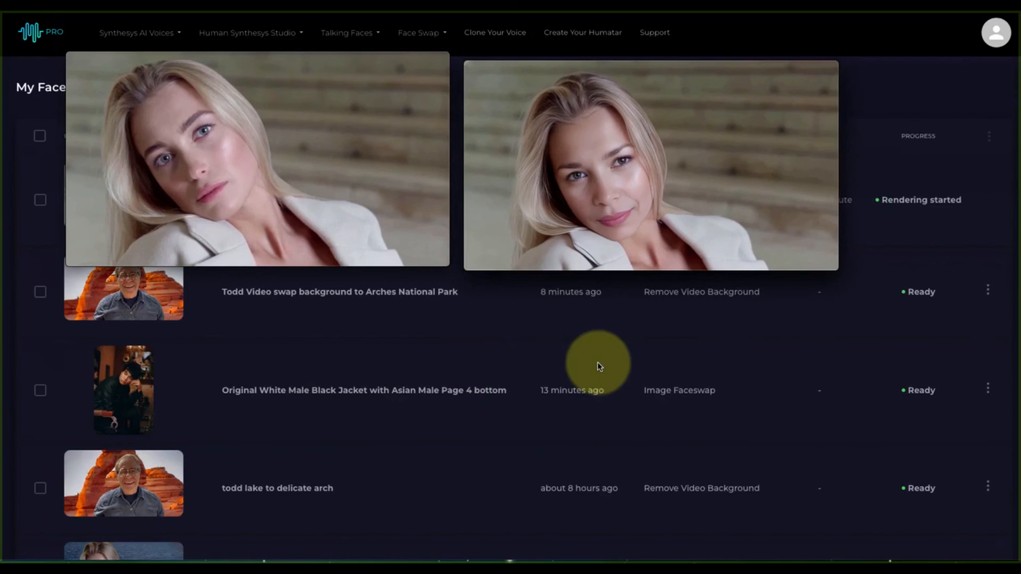
pyautogui.moveTo(683, 68); pyautogui.dragTo(316, 288)
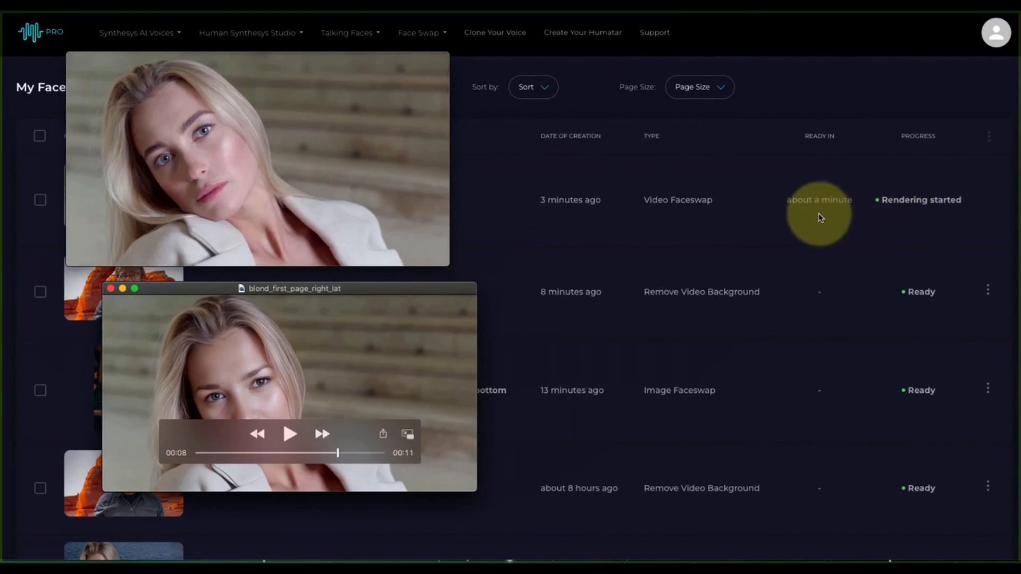